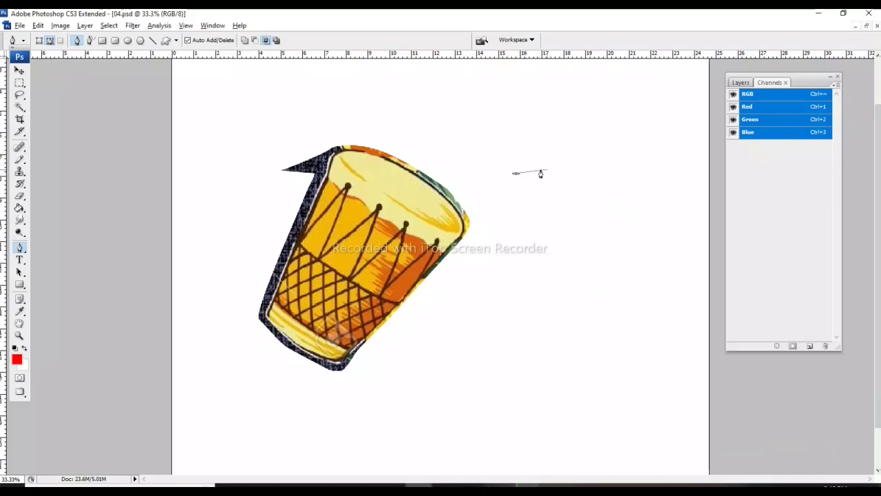
Zoom in on the drum illustration from 33.3% to 50%
click(234, 403)
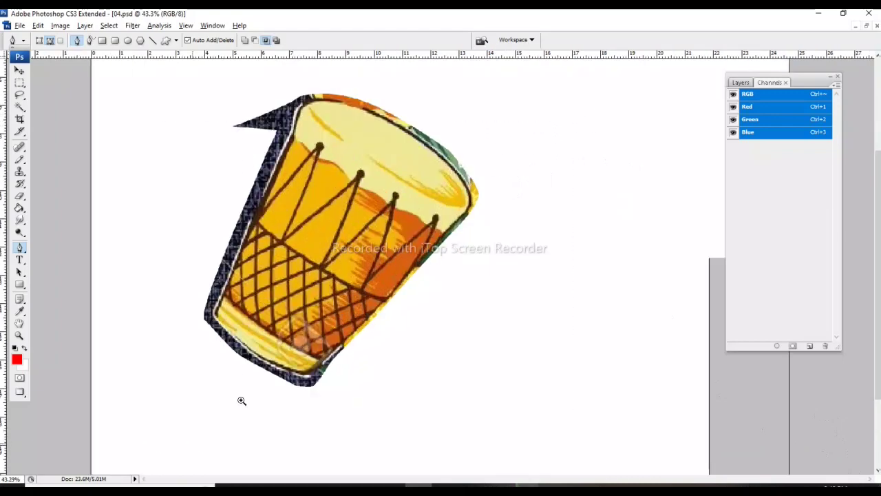
click(441, 237)
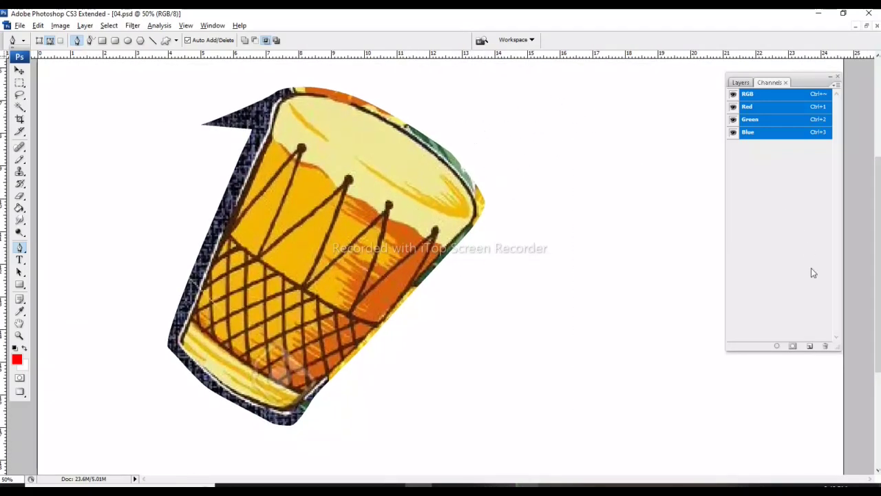
Add an alpha channel named 'out line' with a blue overlay indicator colour
click(837, 86)
text(out line)
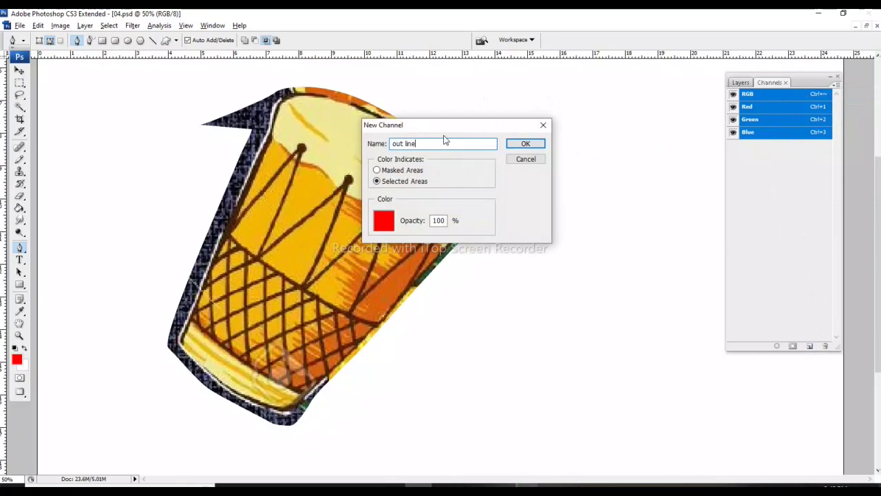
click(384, 221)
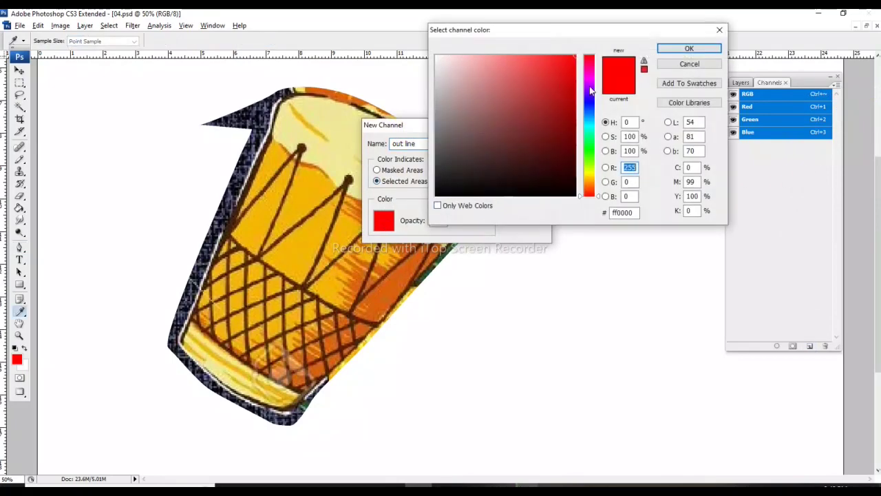
click(588, 103)
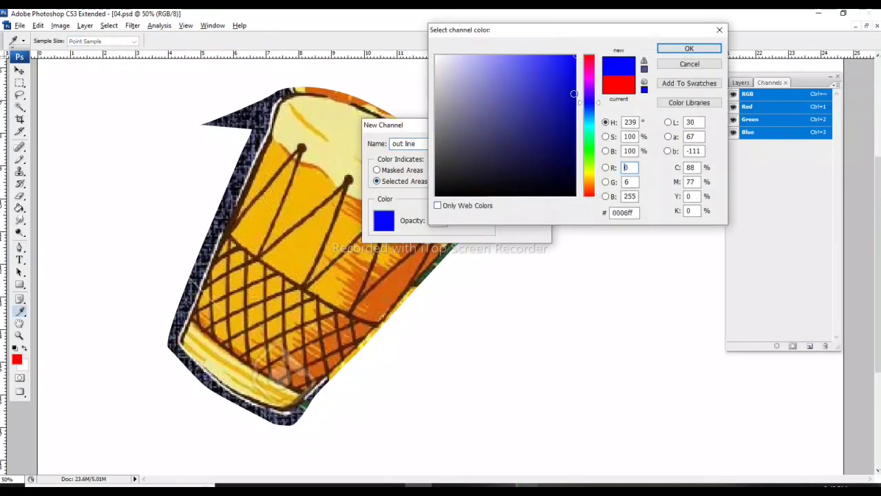
click(688, 49)
click(526, 145)
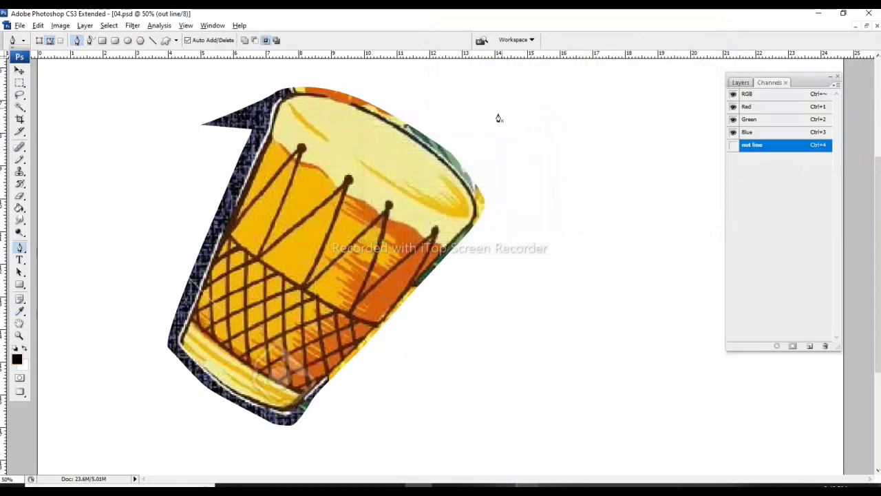
Switch to the Pen tool, hide the panels and zoom in on the drum's upper-left rim
key(b)
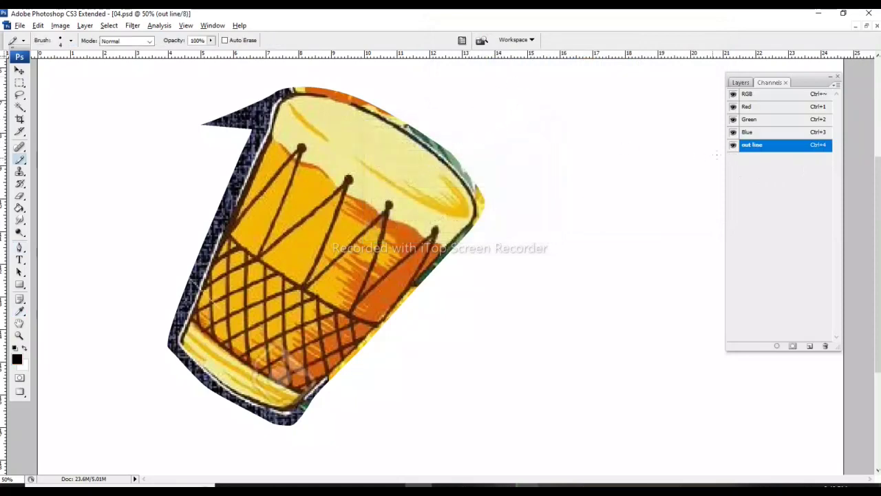
drag(495, 110, 216, 190)
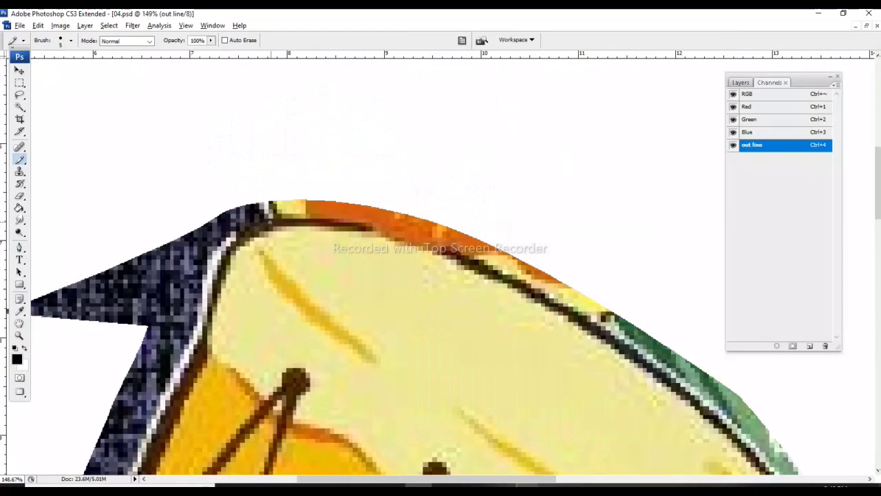
drag(514, 290, 396, 177)
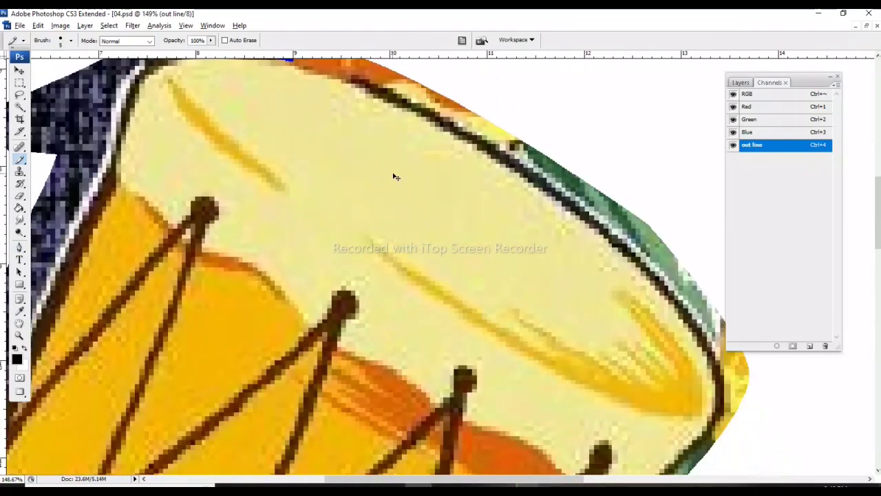
key(p)
key(ctrl+alt+0)
key(Tab)
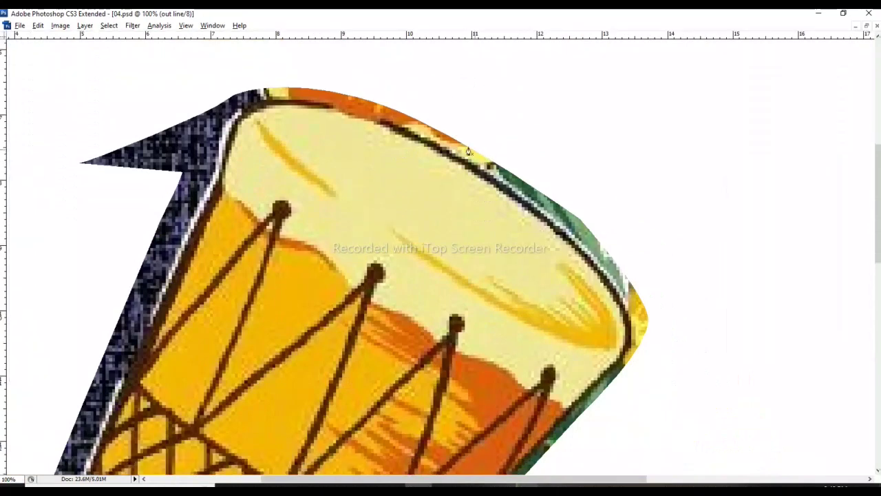
click(282, 125)
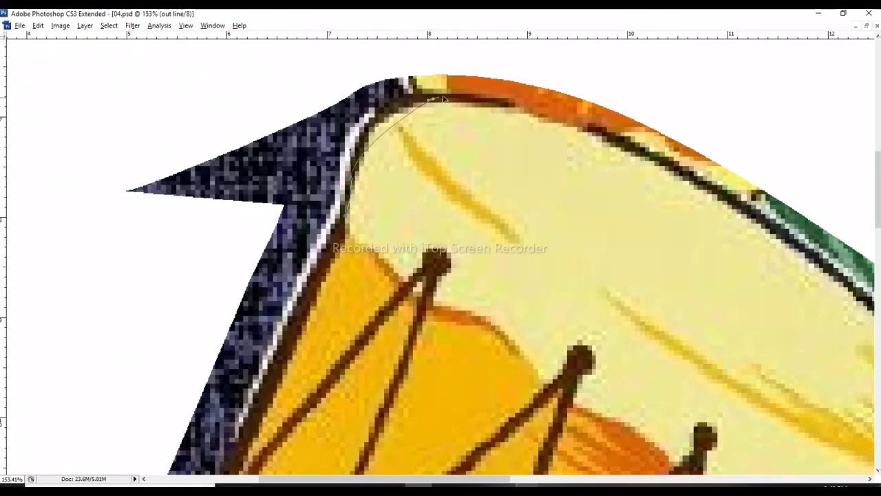
Place path anchors on the drum's top rim, right rim and lower corner
click(519, 89)
scroll(519, 89, right, 5)
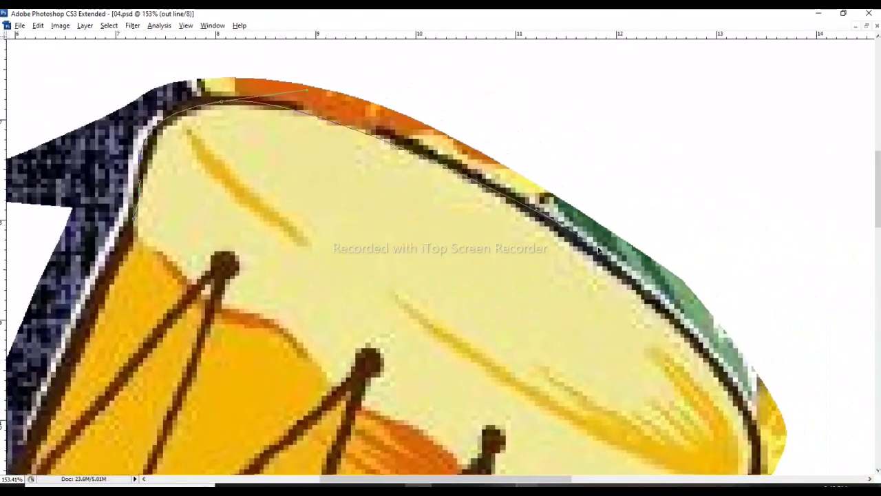
scroll(669, 294, down, 2)
scroll(578, 208, right, 4)
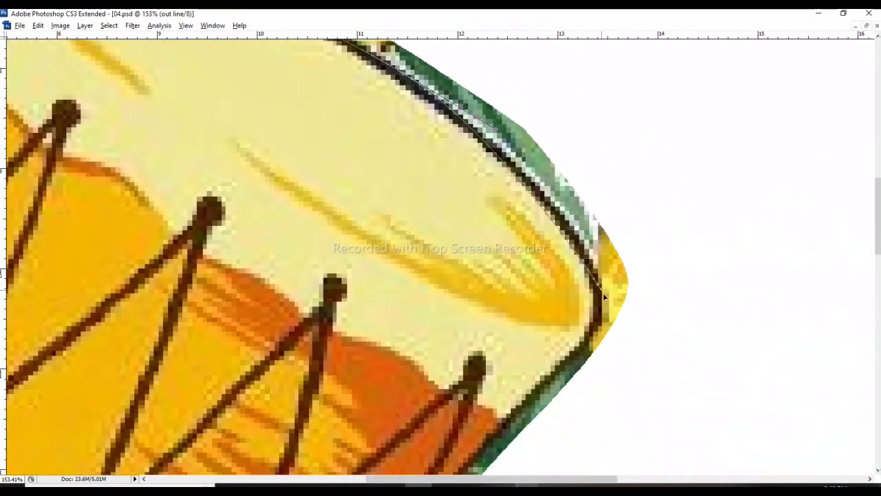
click(566, 369)
scroll(458, 309, down, 5)
scroll(458, 309, left, 6)
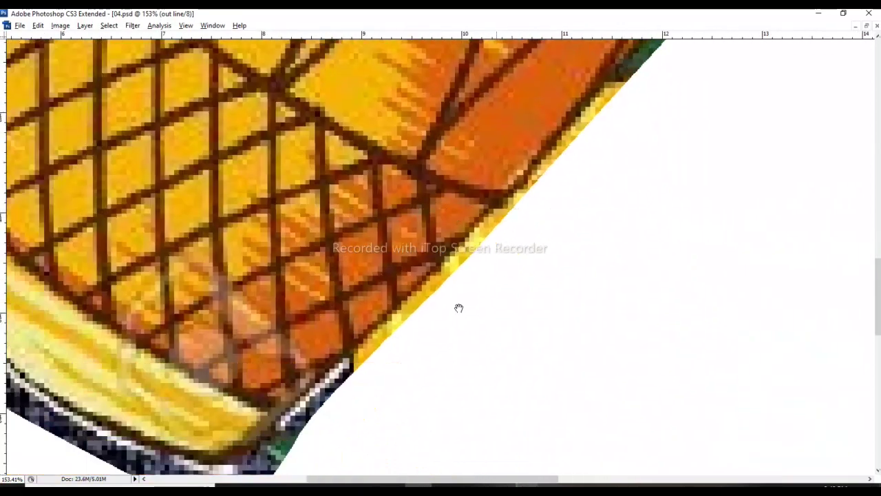
click(314, 342)
Add anchors on the lower-left and upper-left rim and close the path at its start
scroll(314, 342, left, 5)
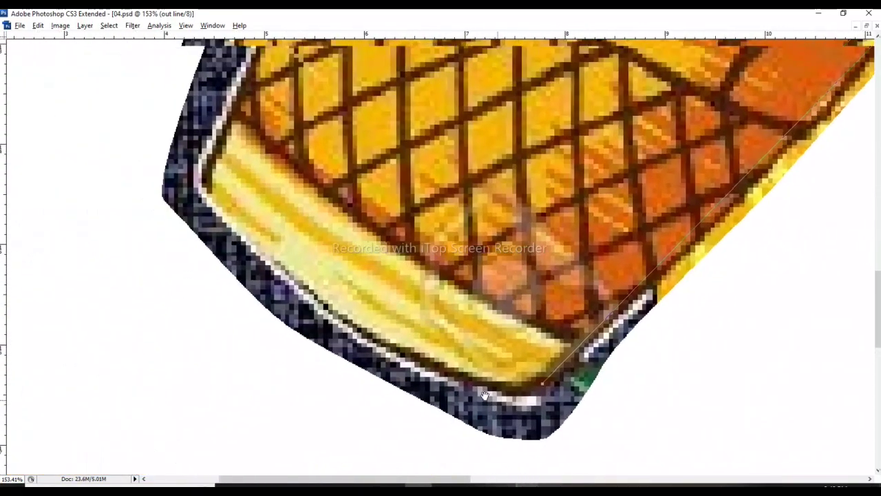
scroll(413, 365, up, 1)
scroll(391, 356, up, 2)
scroll(385, 401, left, 1)
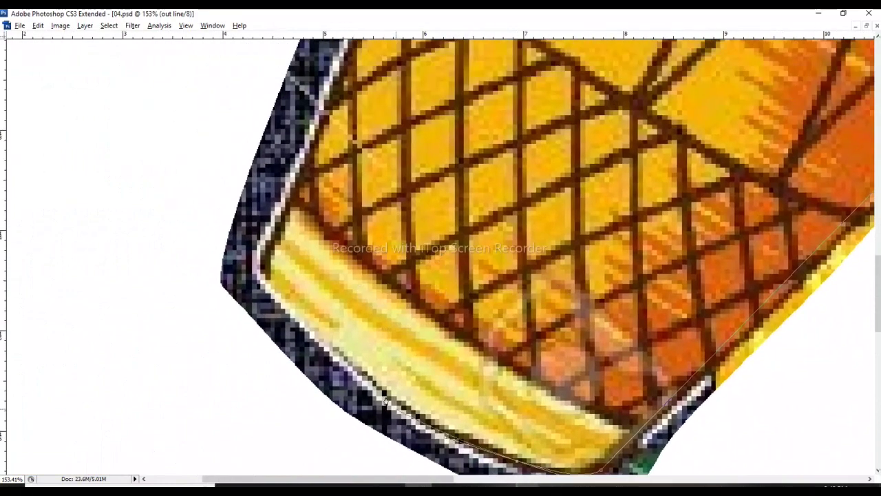
click(263, 265)
scroll(263, 265, up, 5)
scroll(383, 205, right, 1)
click(398, 135)
scroll(398, 134, up, 5)
scroll(398, 134, right, 2)
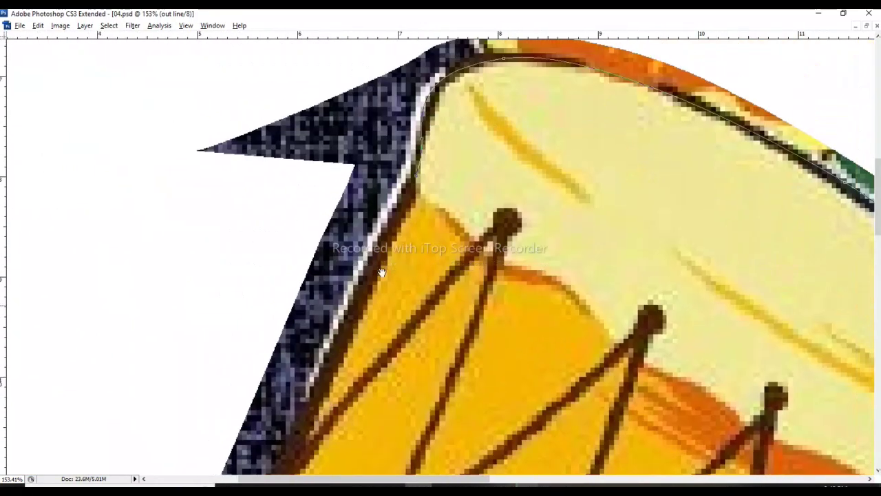
scroll(391, 267, up, 2)
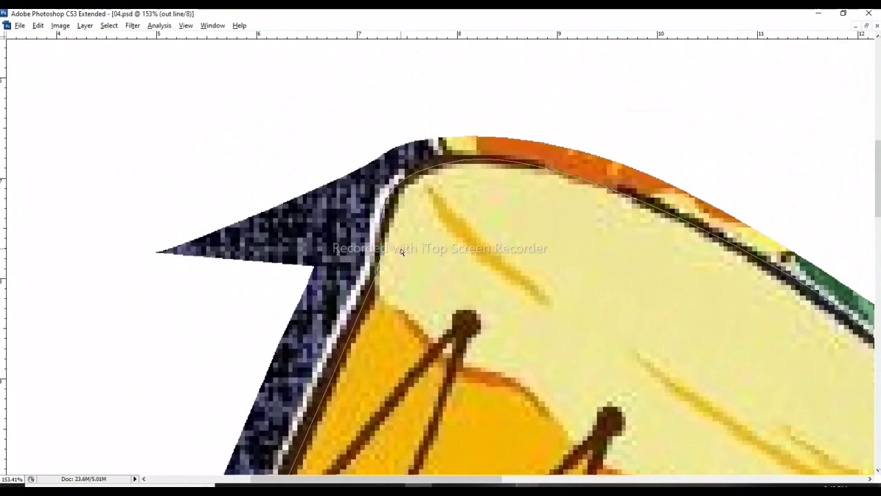
click(401, 252)
key(ctrl+minus)
key(ctrl+minus)
key(ctrl+minus)
Load the rim path as a selection and start a curved path along the net's top edge
key(Tab)
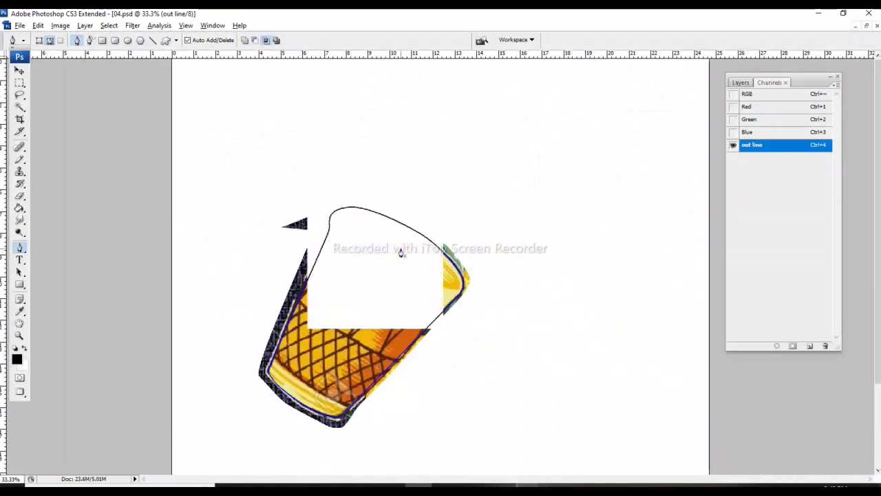
scroll(320, 378, up, 1)
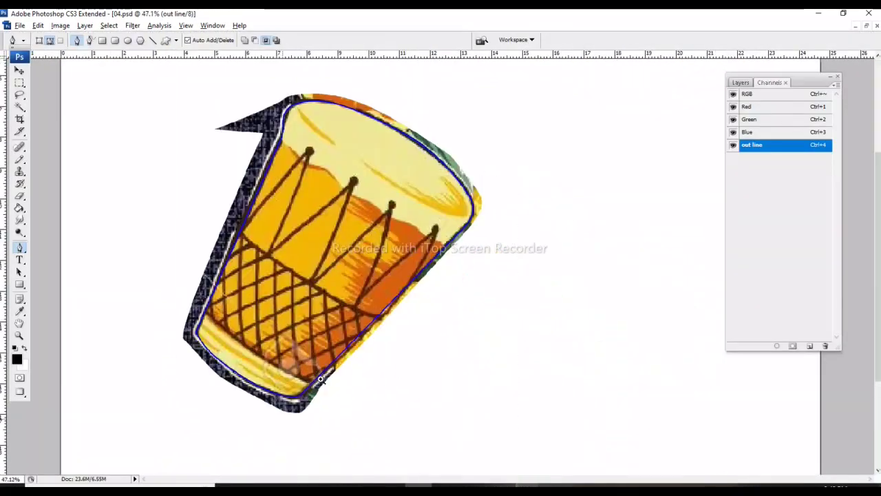
key(ctrl+Return)
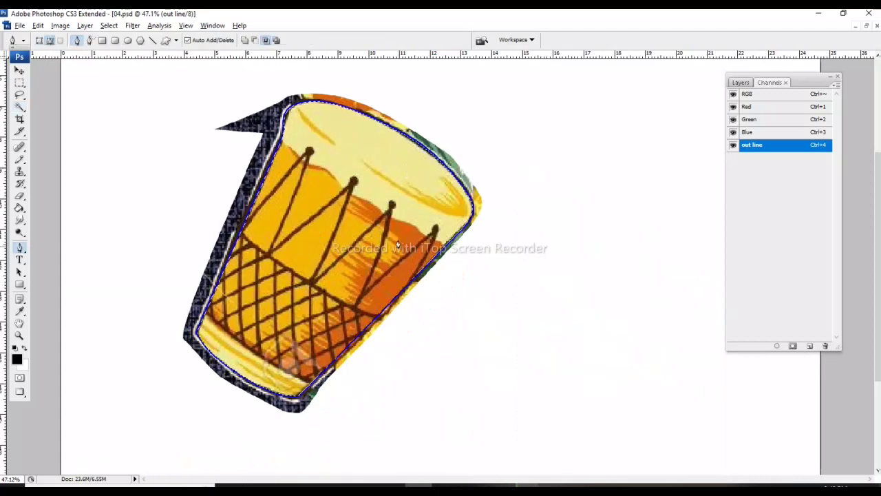
scroll(225, 324, up, 2)
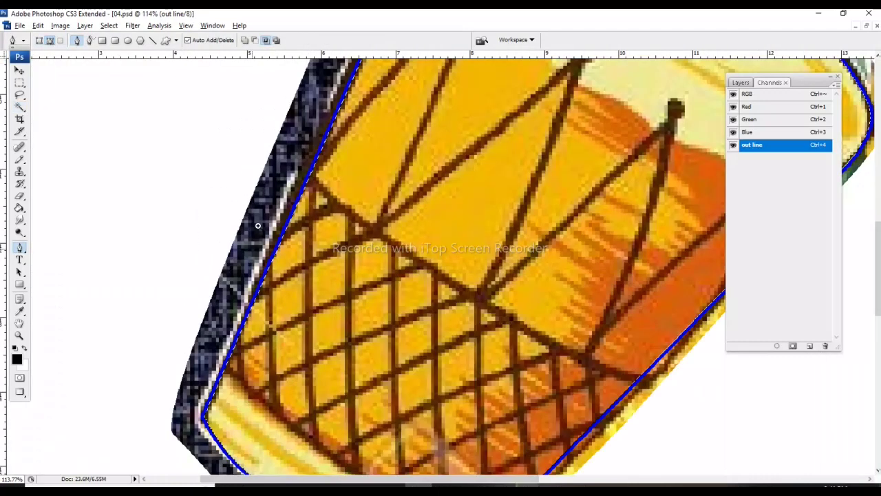
click(306, 171)
key(Tab)
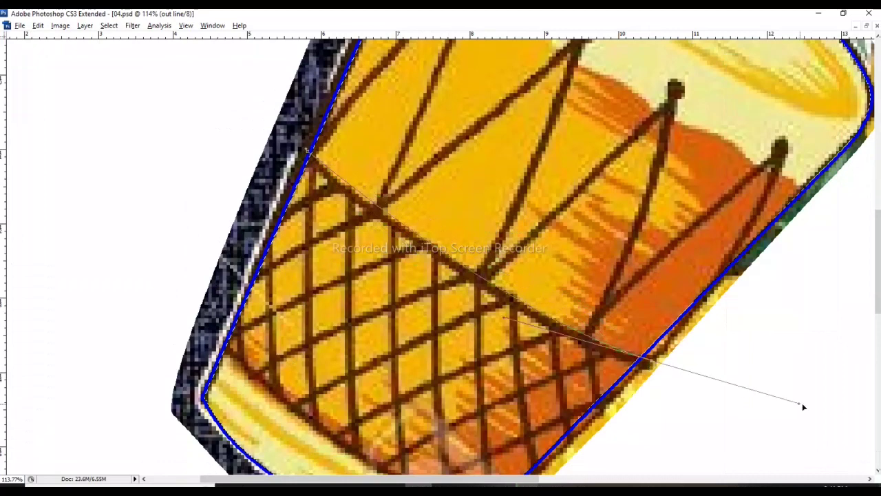
drag(652, 360, 824, 408)
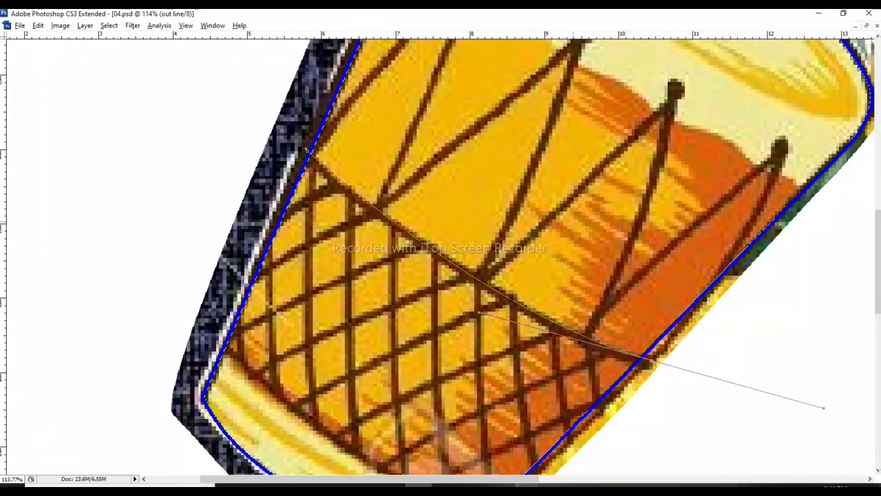
click(689, 354)
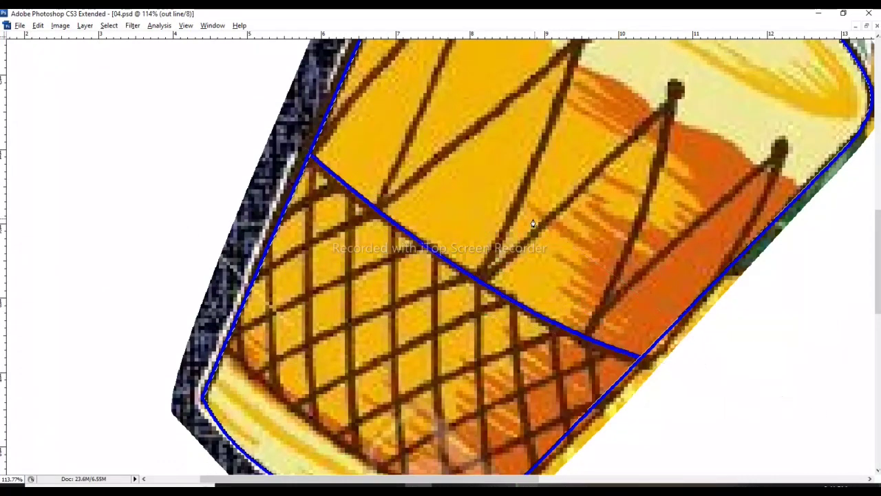
Trace the rope zigzags up to each peg and stroke them blue in the out line channel
scroll(386, 241, down, 2)
scroll(258, 253, down, 1)
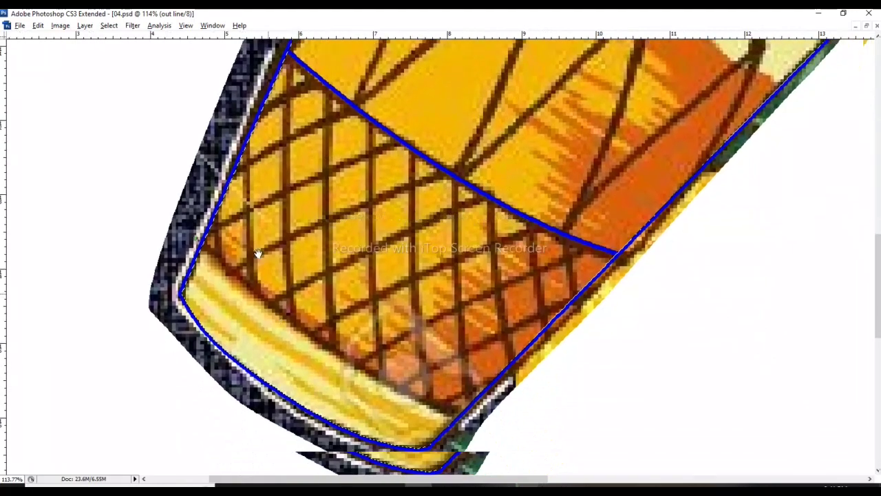
drag(257, 254, 236, 182)
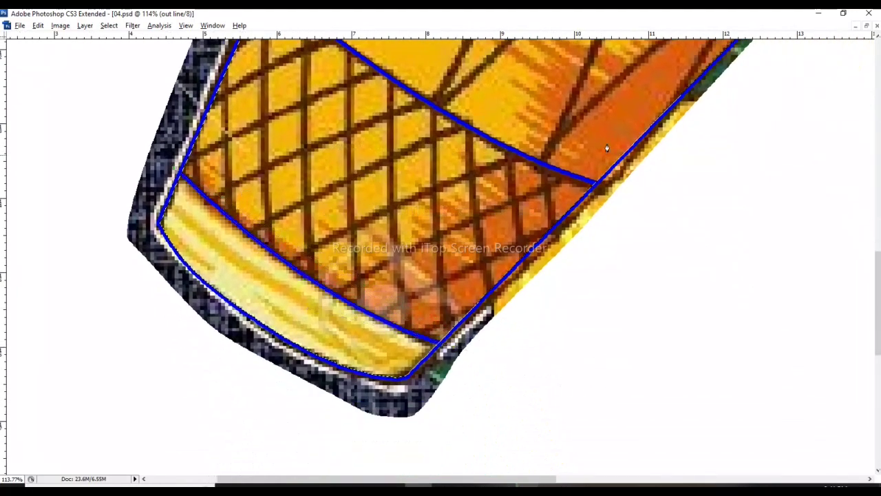
scroll(606, 148, up, 5)
scroll(393, 179, up, 3)
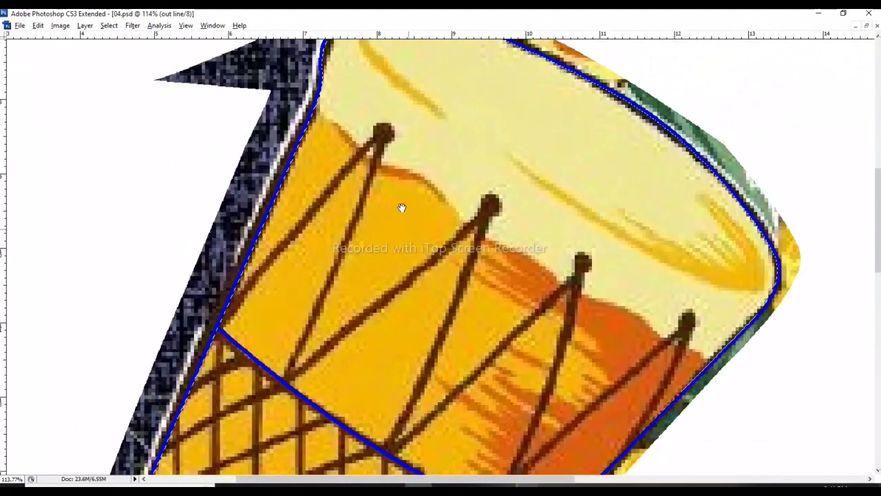
click(389, 131)
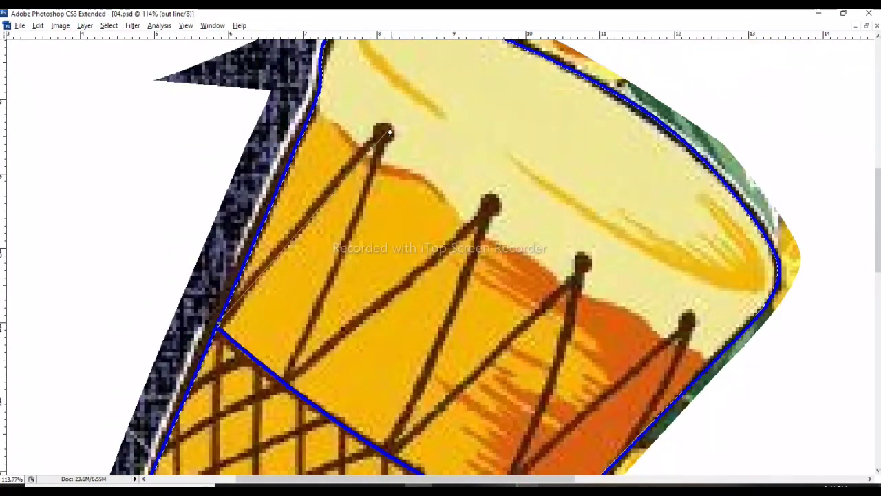
click(286, 379)
click(481, 230)
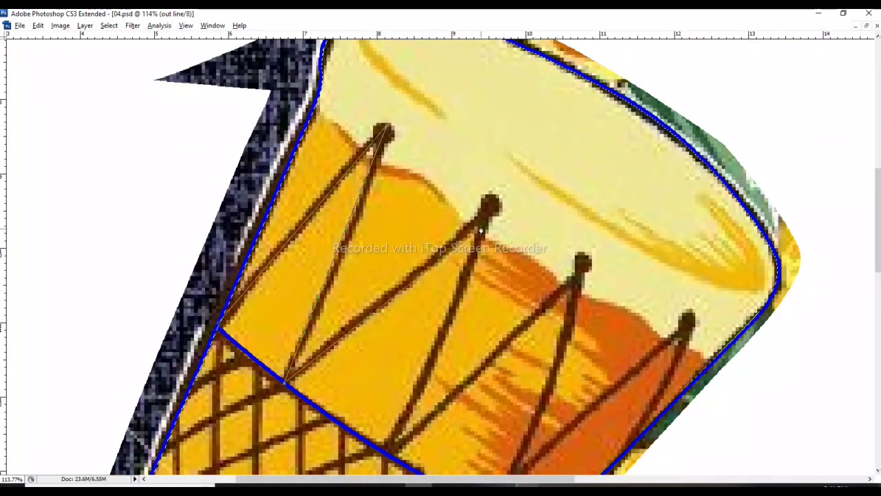
scroll(440, 262, down, 4)
click(404, 292)
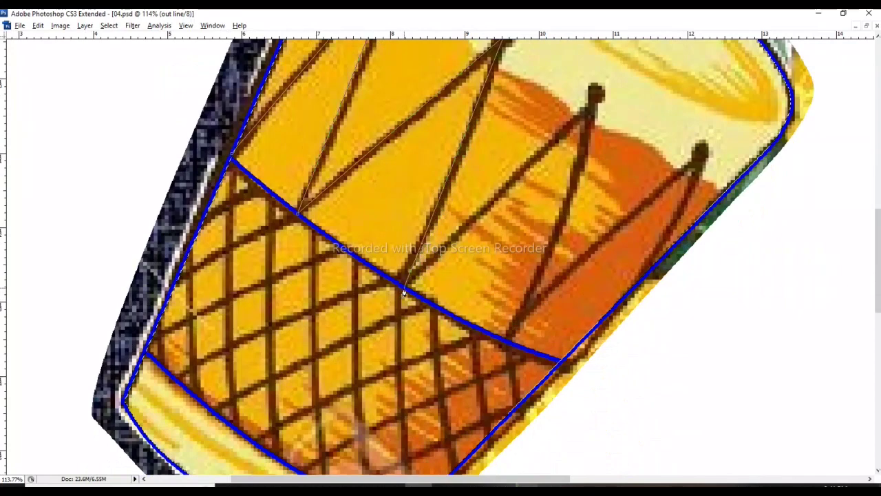
click(596, 102)
click(505, 335)
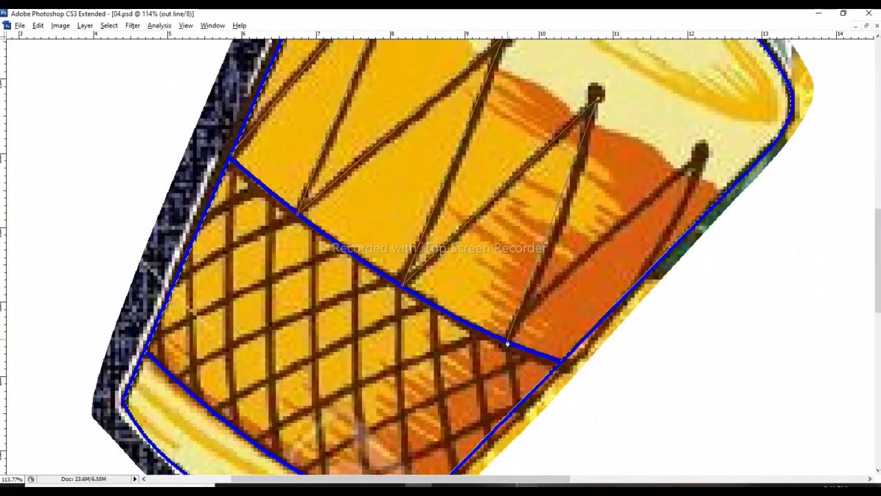
click(701, 153)
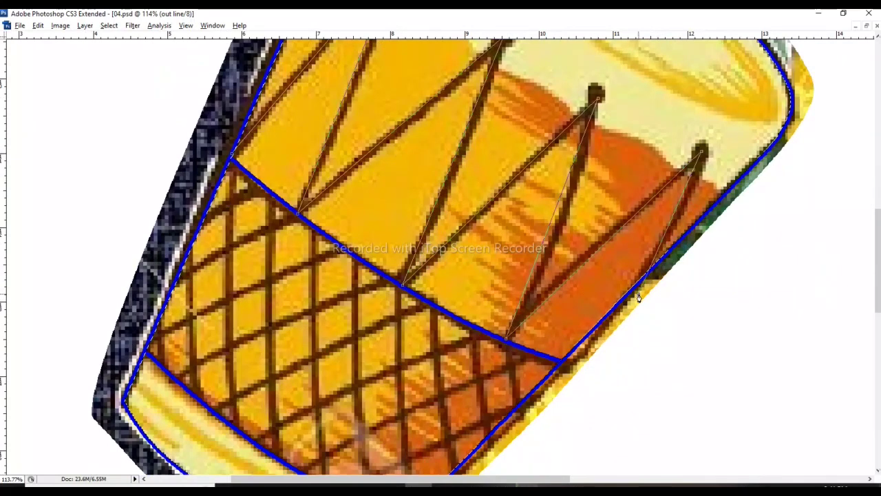
key(Return)
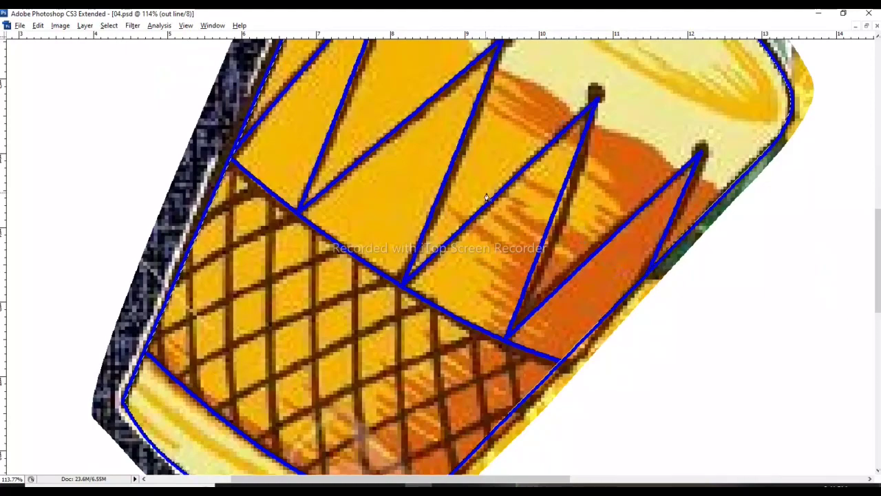
Paint blue brush dots on the four rope pegs along the drum's top rim
mouse_move(482, 161)
mouse_down()
mouse_move(435, 252)
mouse_move(394, 274)
mouse_up()
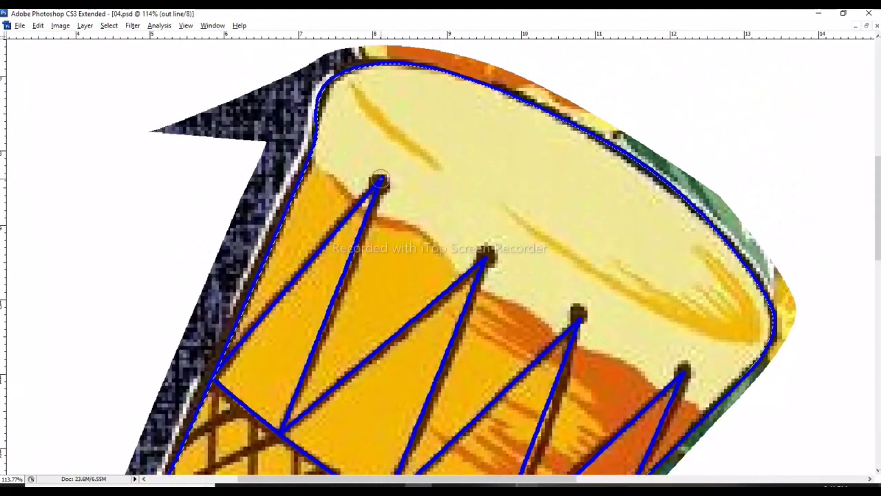
click(379, 181)
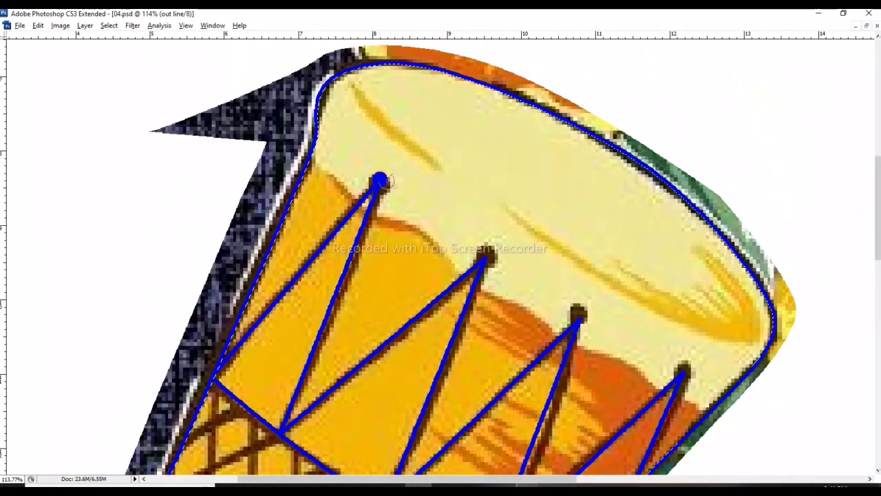
click(486, 257)
click(580, 316)
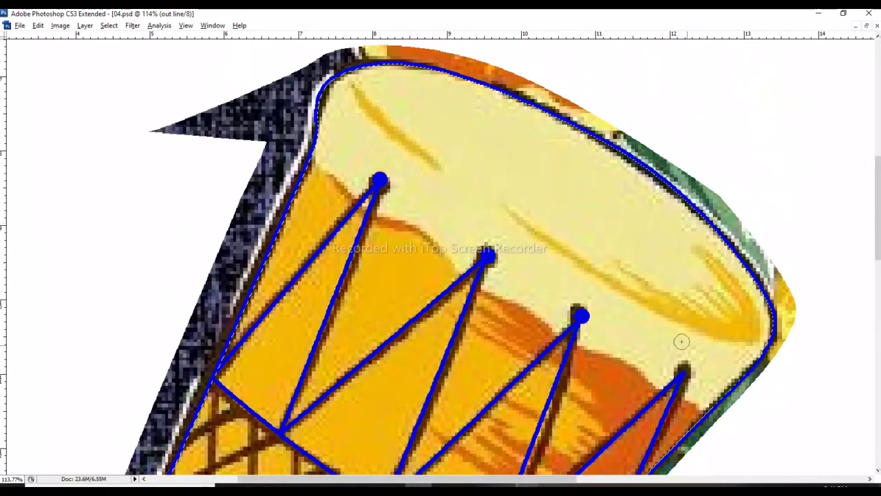
click(685, 372)
Bring the lattice into view and reduce the brush size to 8
drag(560, 393, 527, 205)
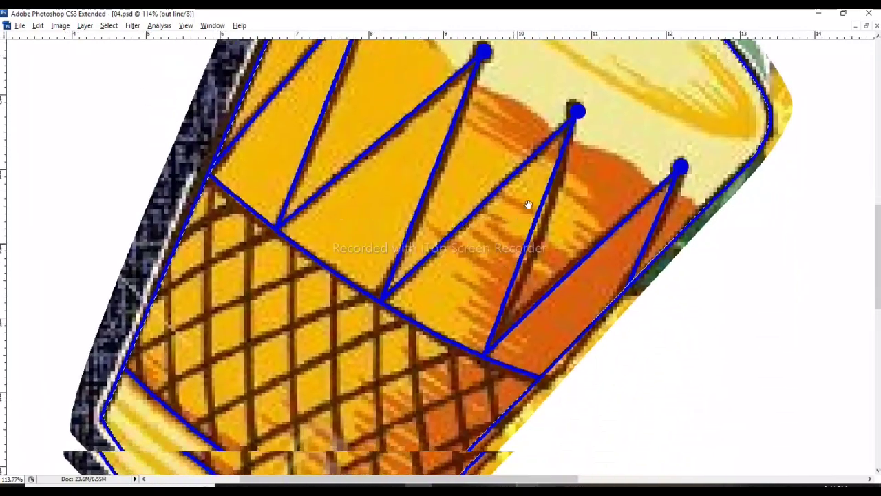
key(Tab)
key(w)
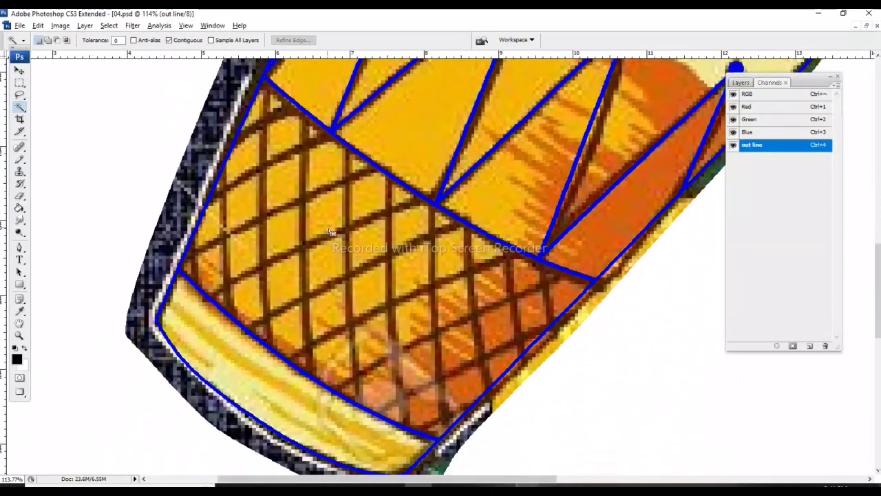
key(b)
scroll(386, 193, up, 1)
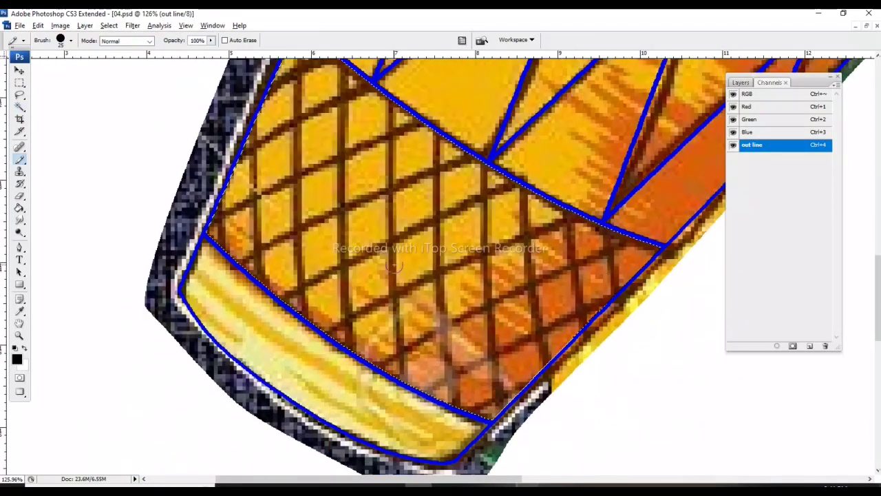
key(bracketleft)
key(bracketleft)
key(bracketleft)
Trace a curved Pen path along the first lattice diagonal cord
key(p)
scroll(360, 201, up, 3)
scroll(355, 196, up, 2)
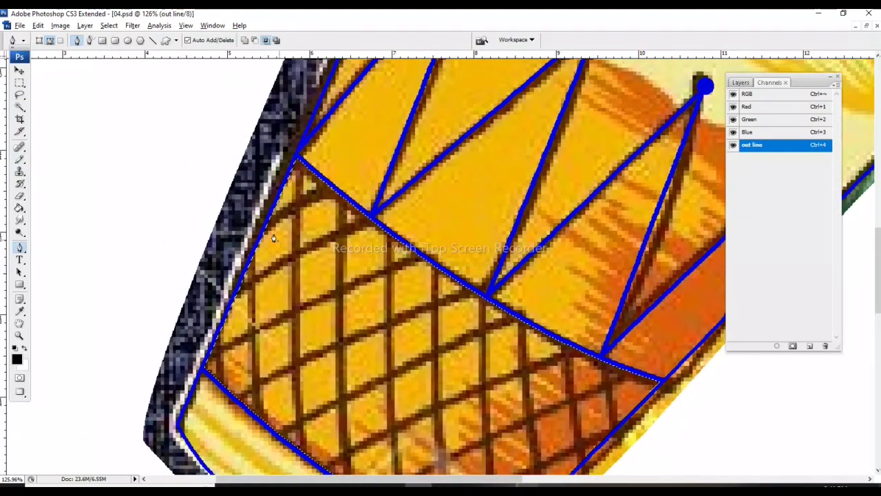
click(333, 188)
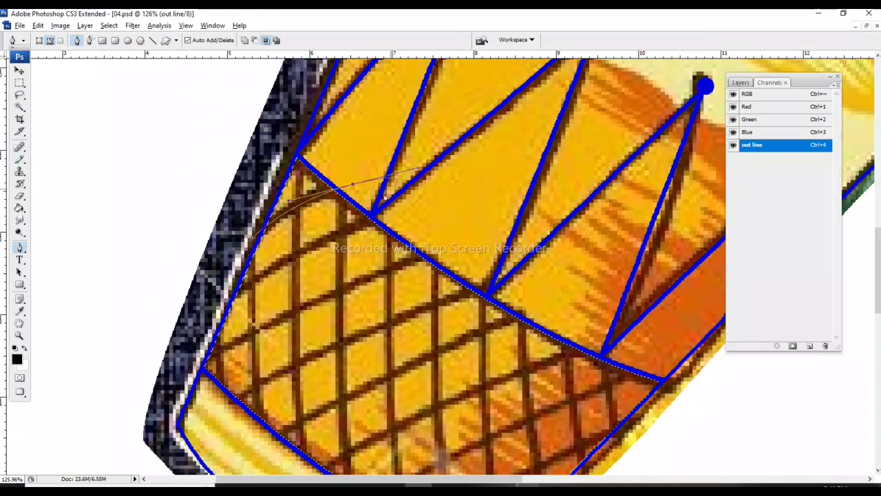
scroll(301, 227, down, 1)
click(383, 190)
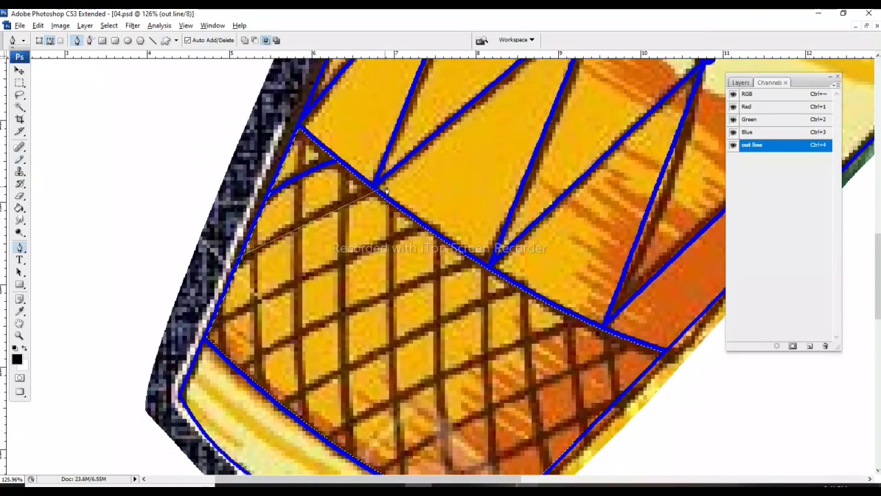
drag(448, 174, 430, 236)
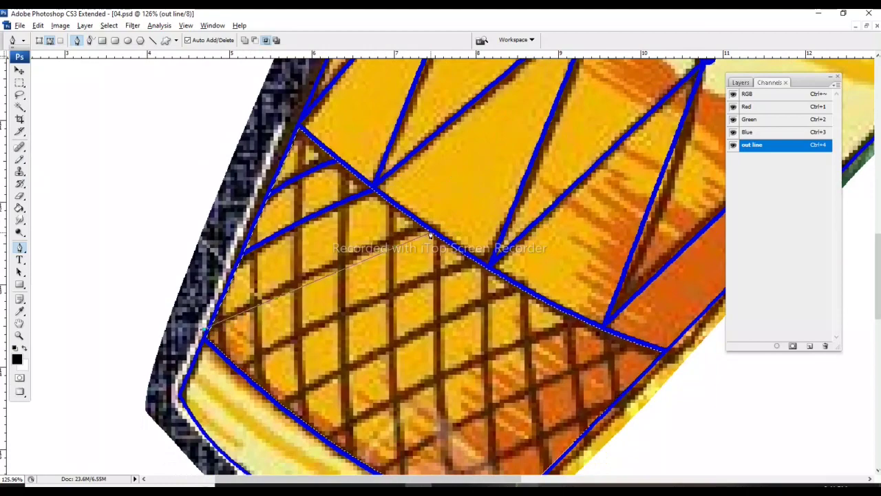
scroll(482, 207, down, 2)
scroll(482, 206, right, 1)
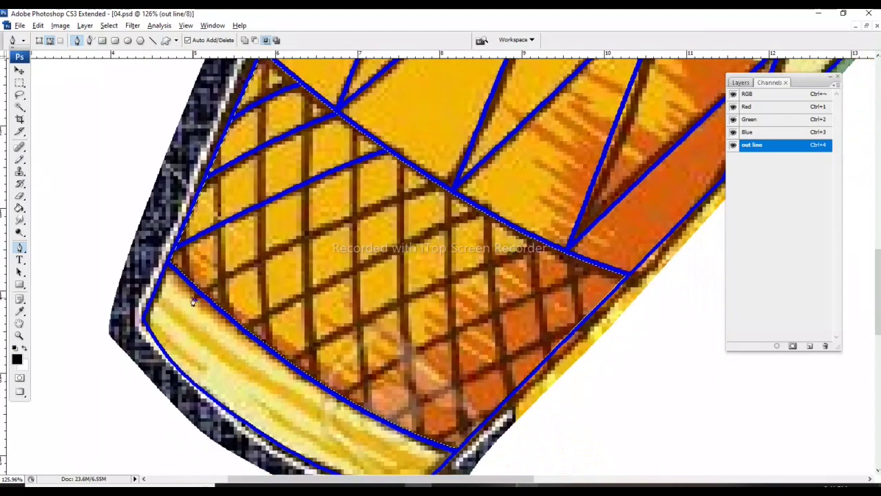
click(449, 195)
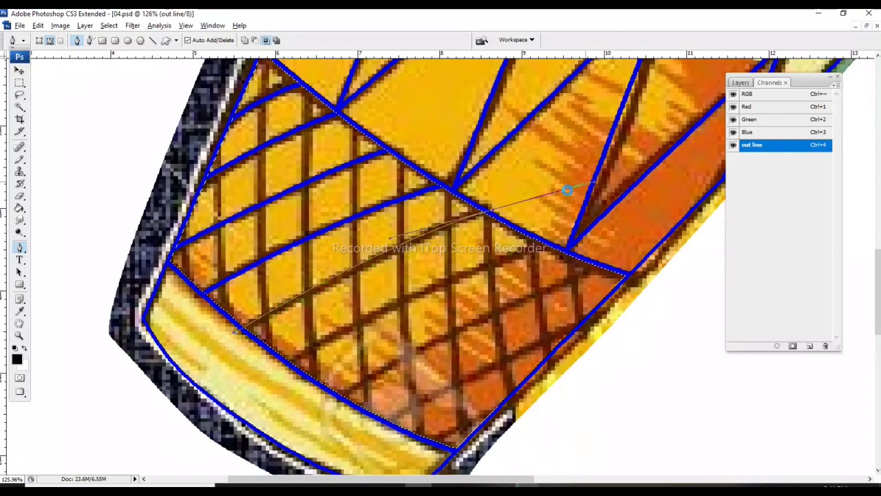
Draw a second curved path across the lower lattice following the cord to its right edge
drag(413, 289, 372, 201)
click(237, 283)
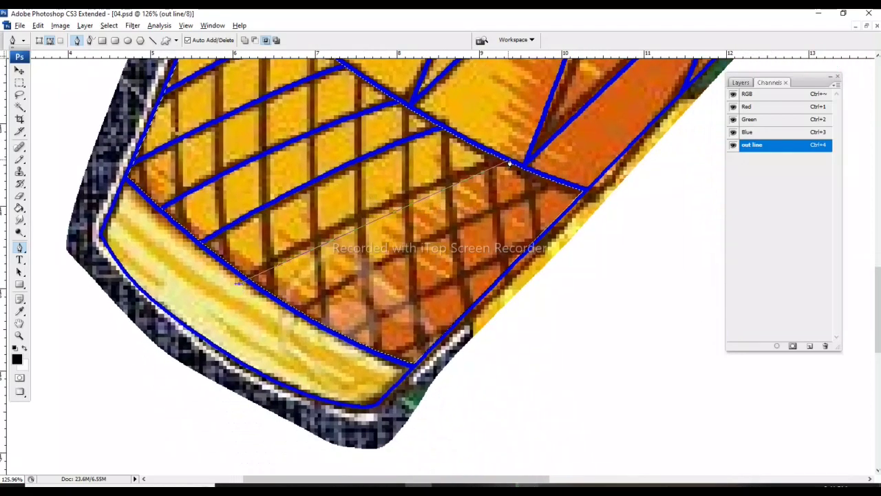
mouse_move(623, 130)
mouse_down()
mouse_move(537, 165)
mouse_move(478, 213)
mouse_up()
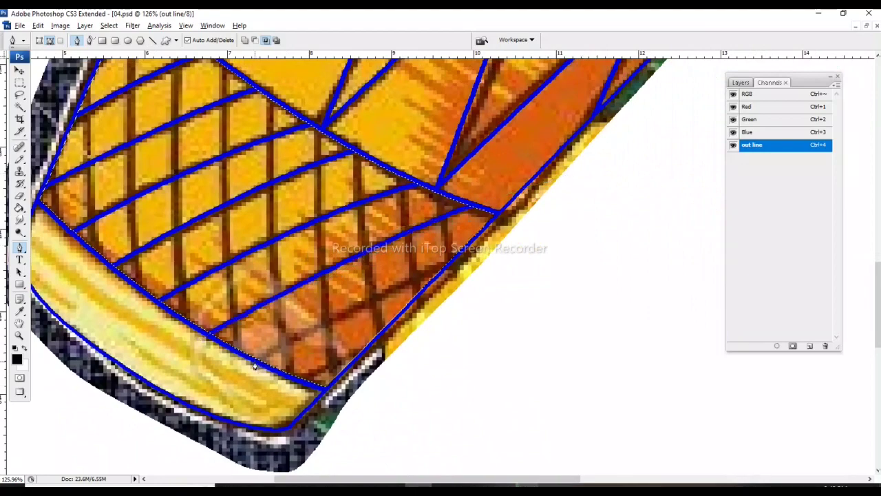
click(434, 275)
mouse_move(314, 261)
mouse_down()
mouse_move(378, 321)
mouse_move(345, 207)
mouse_up()
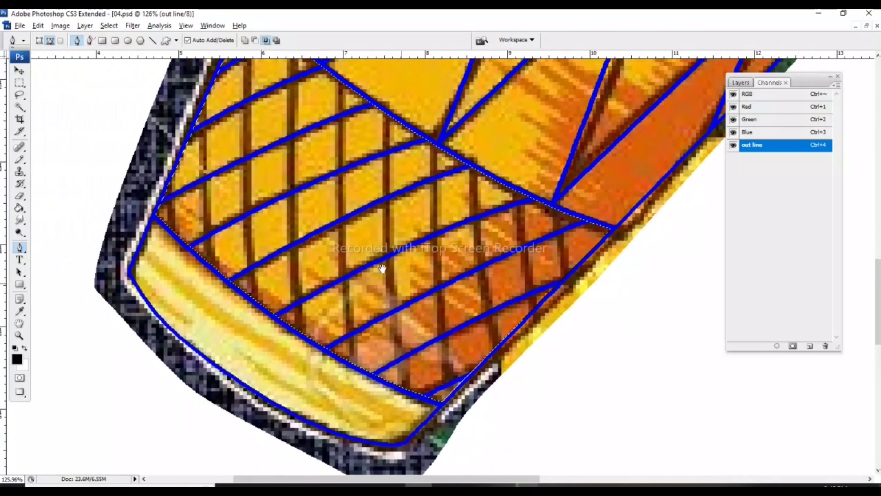
drag(435, 238, 570, 380)
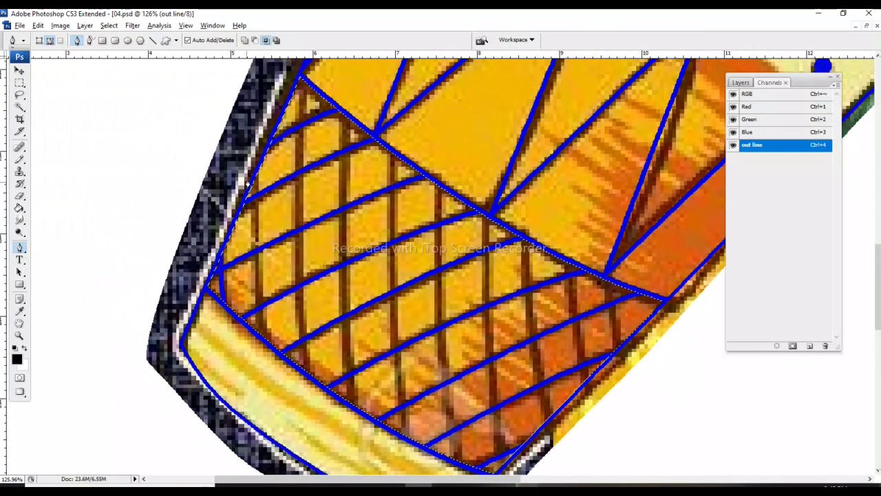
Draw a vertical Pen path from the lattice top down to its bottom
scroll(316, 139, up, 2)
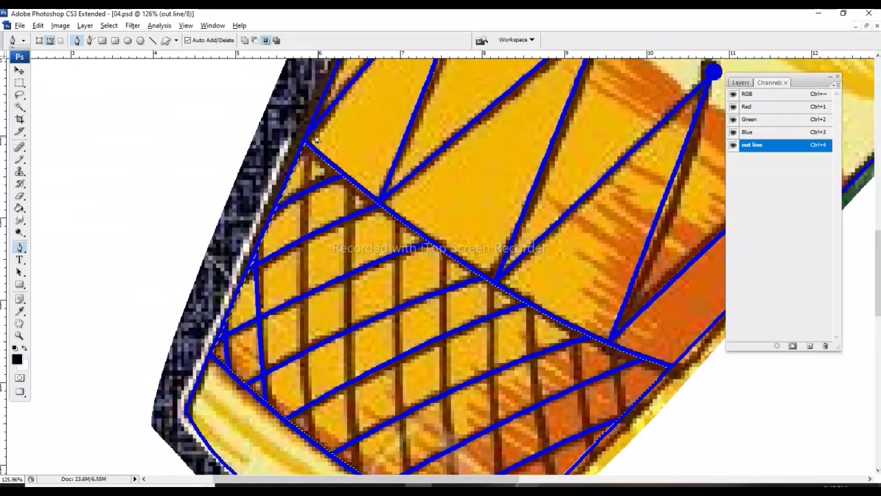
scroll(310, 118, down, 3)
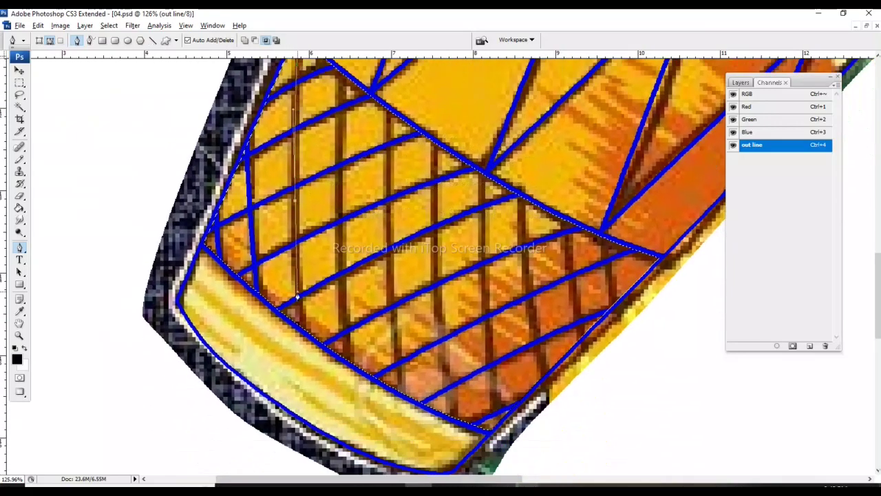
scroll(323, 300, up, 2)
scroll(344, 303, up, 2)
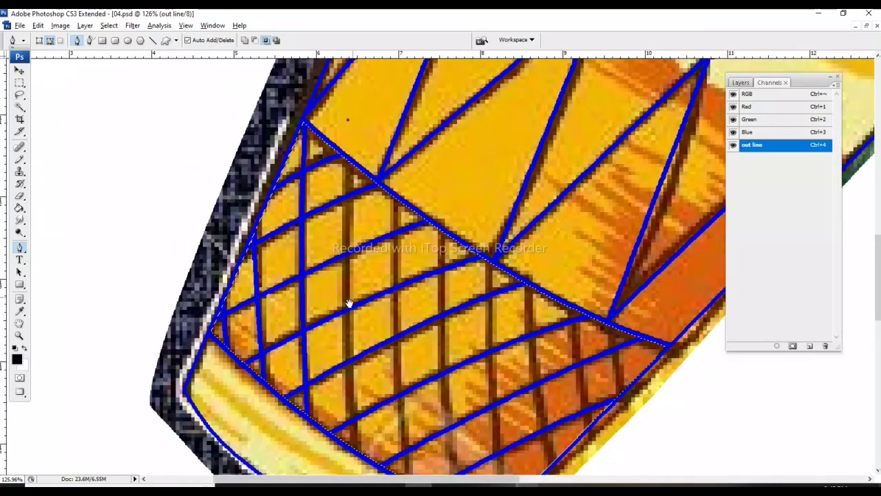
scroll(349, 303, down, 3)
scroll(342, 323, down, 2)
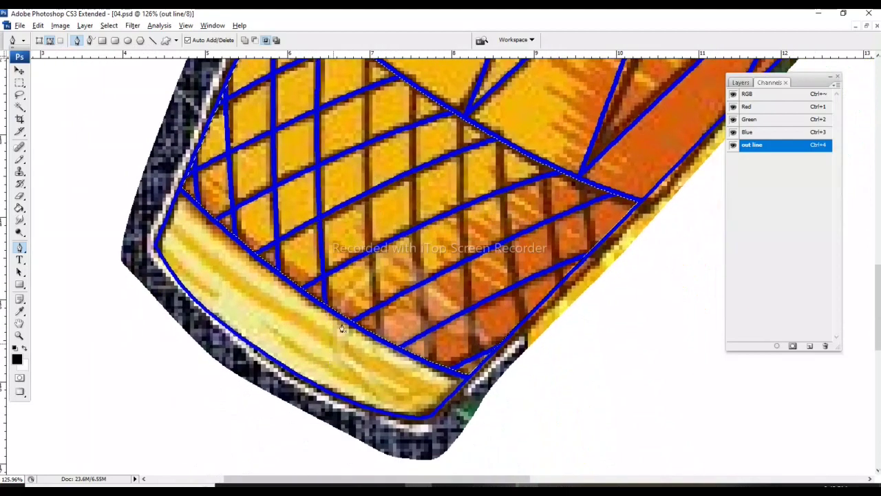
scroll(344, 316, up, 3)
scroll(348, 307, down, 2)
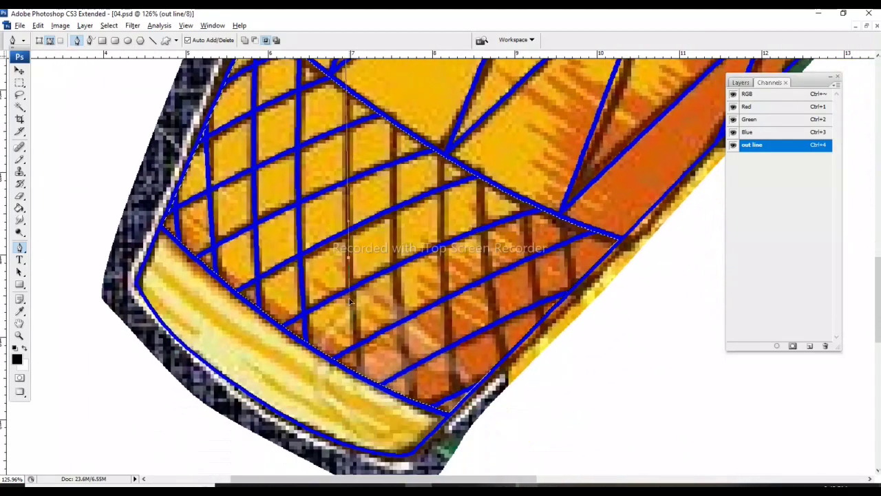
scroll(388, 199, up, 2)
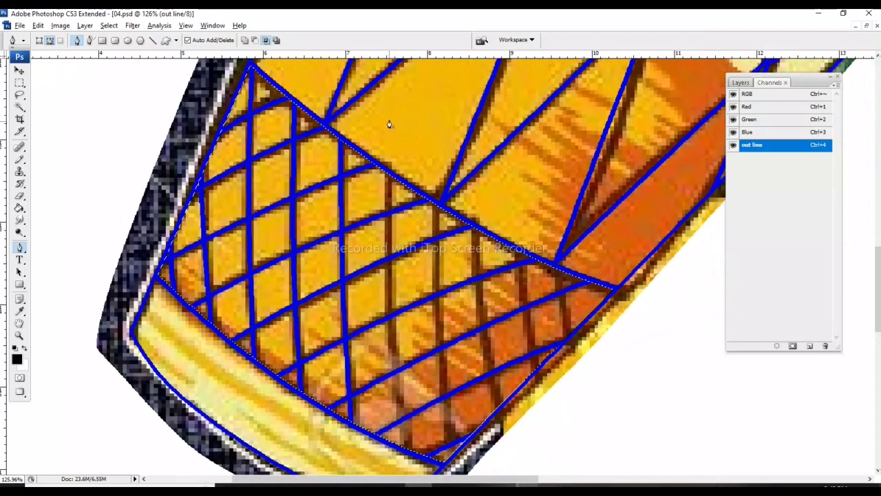
scroll(389, 182, down, 2)
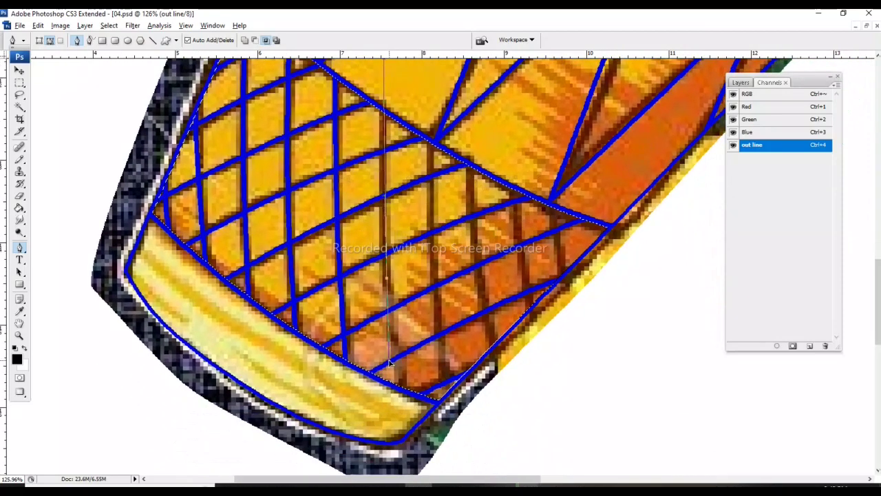
scroll(406, 310, up, 2)
click(430, 105)
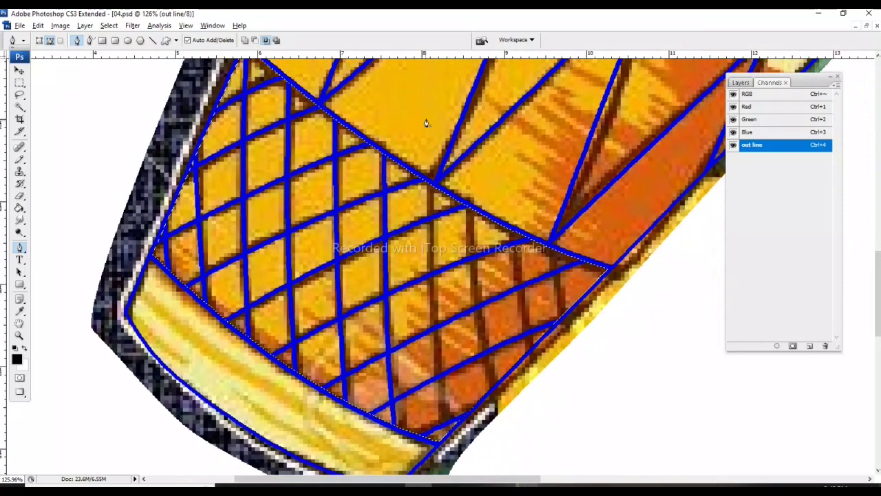
click(431, 310)
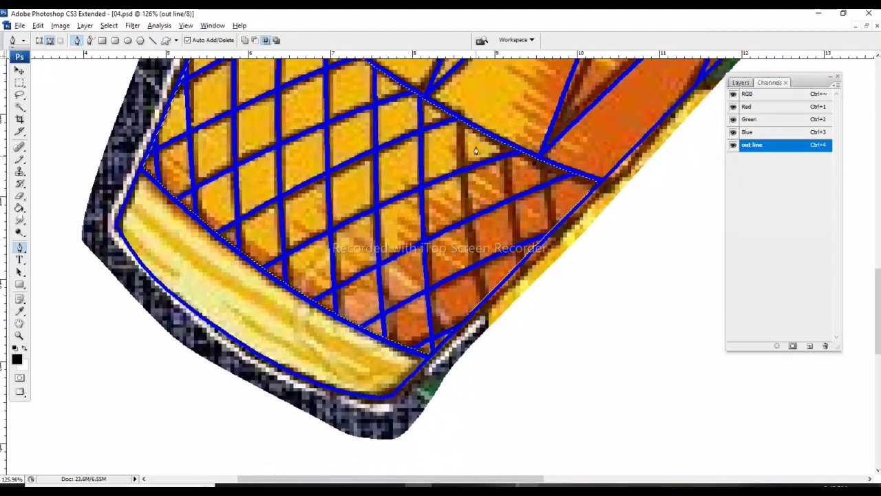
Add further anchors to the pen path along the drum's edge
drag(483, 230, 468, 202)
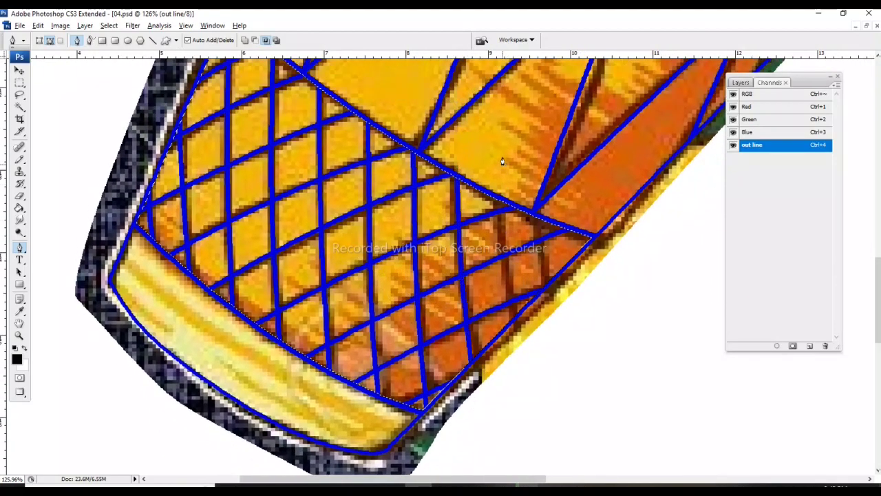
click(491, 119)
click(523, 126)
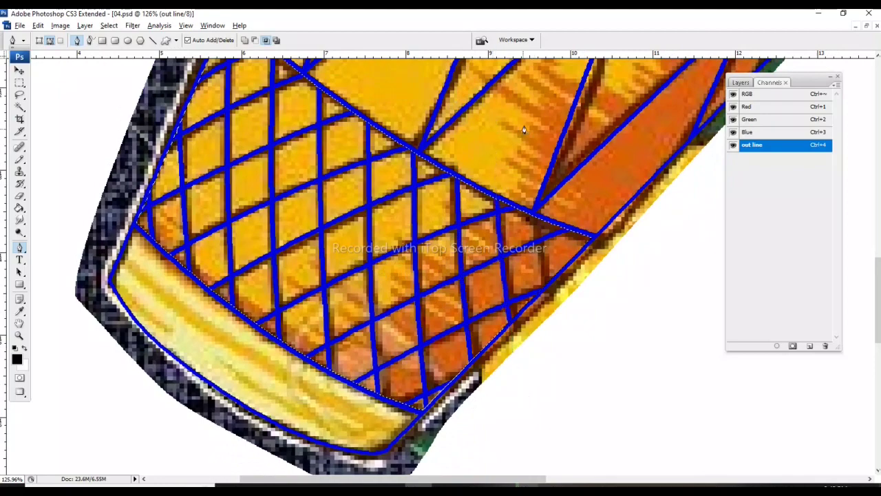
View the out line channel alone, compare it with the colour image and zoom in
key(ctrl+4)
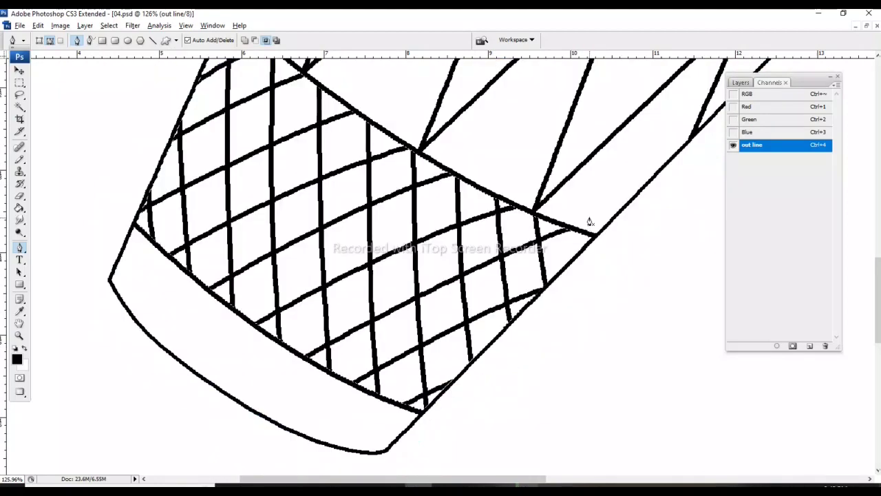
key(ctrl+0)
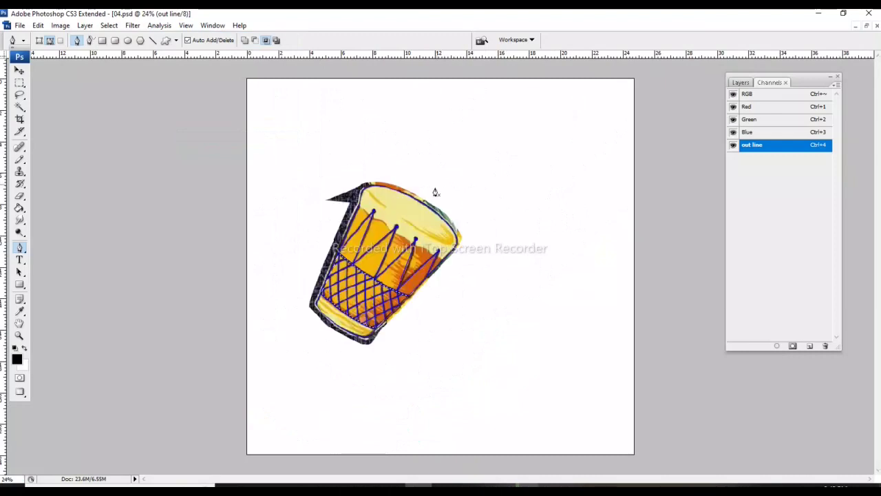
key(grave)
key(w)
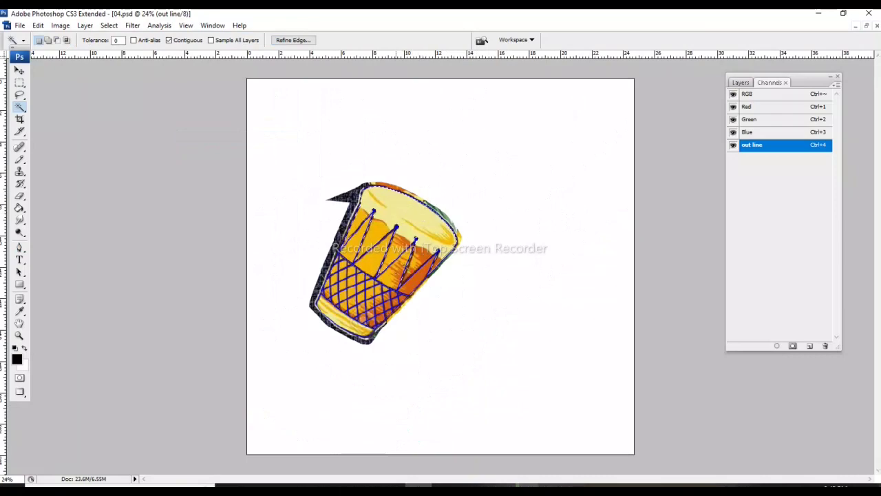
key(grave)
key(ctrl+plus)
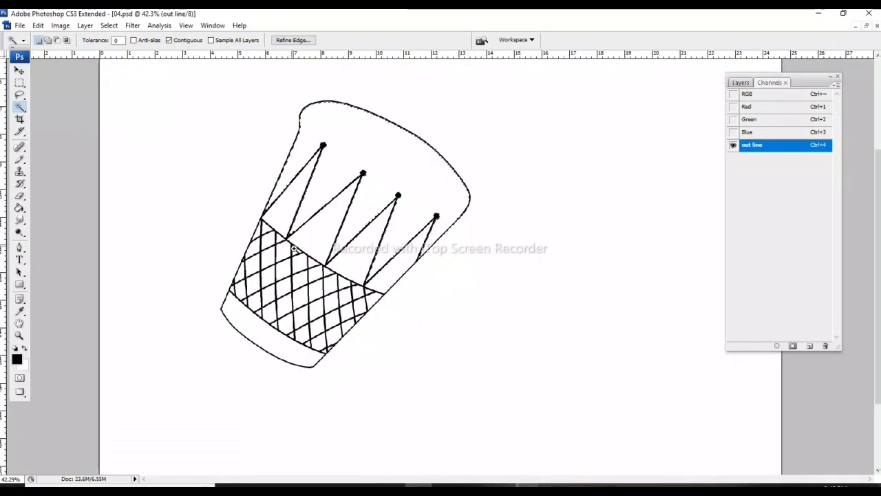
key(ctrl+plus)
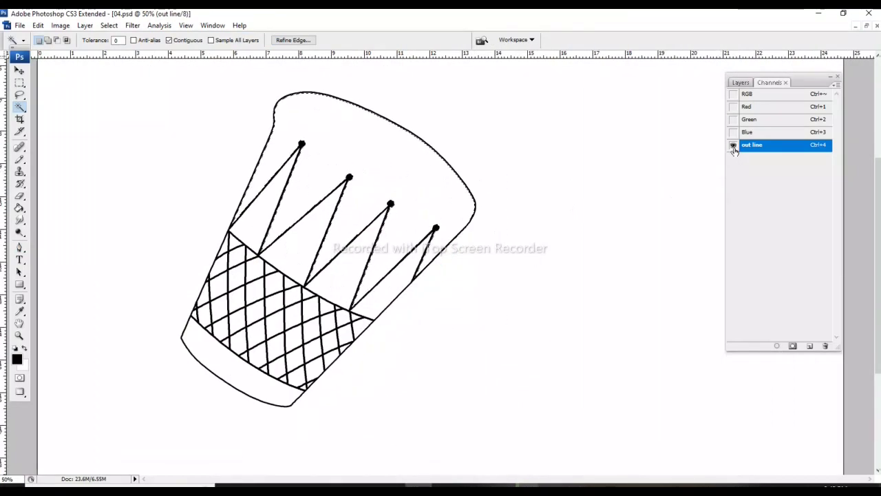
key(grave)
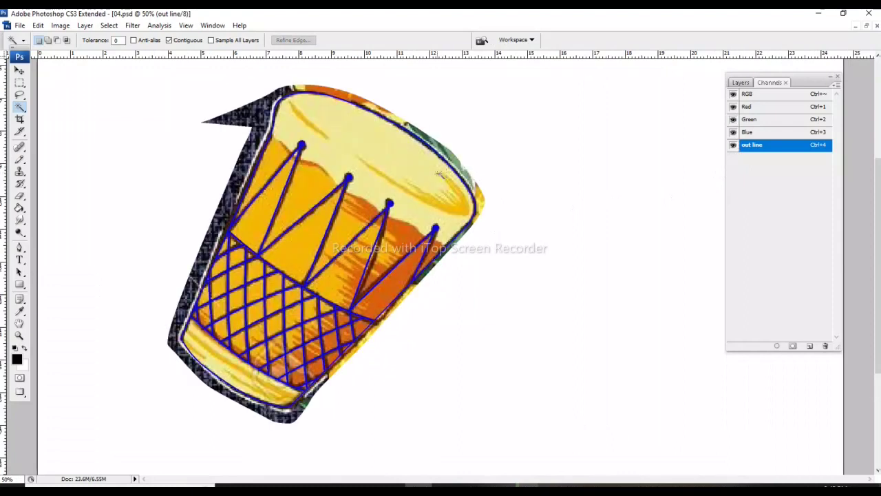
Magic-wand the dark surround, delete it to white, deselect and reactivate the out line channel
key(m)
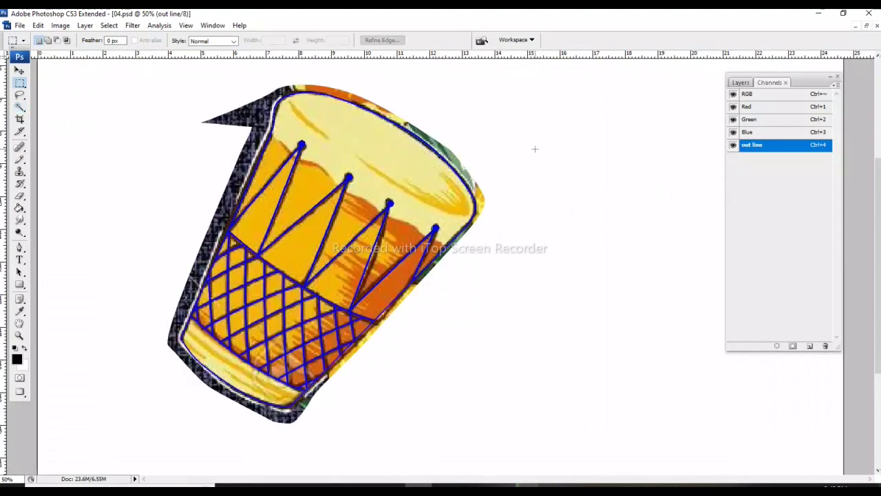
key(w)
click(778, 93)
key(Delete)
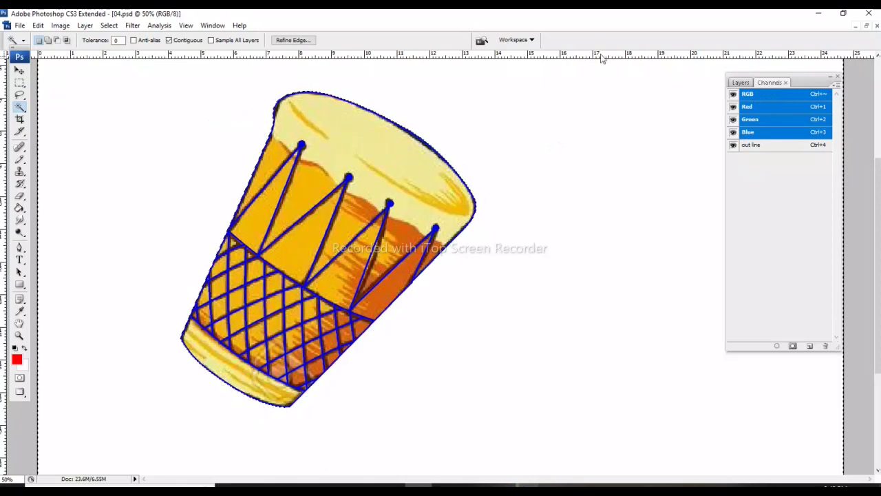
key(ctrl+d)
click(753, 145)
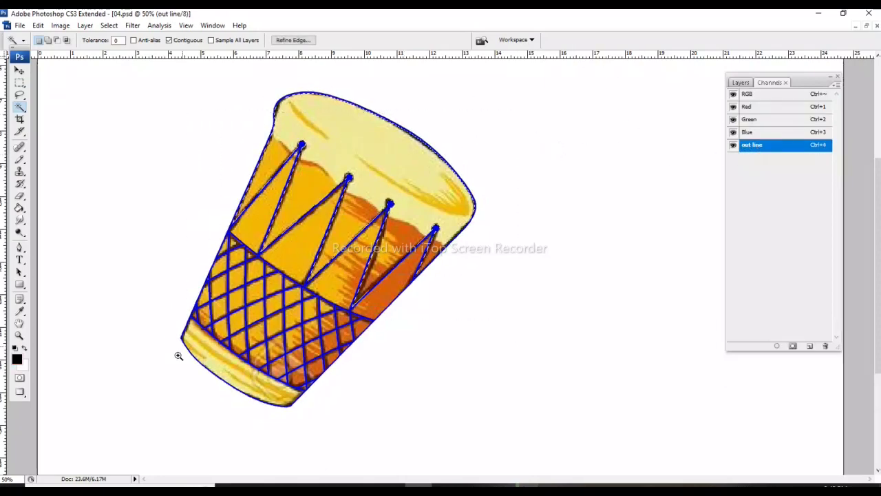
scroll(178, 355, up, 2)
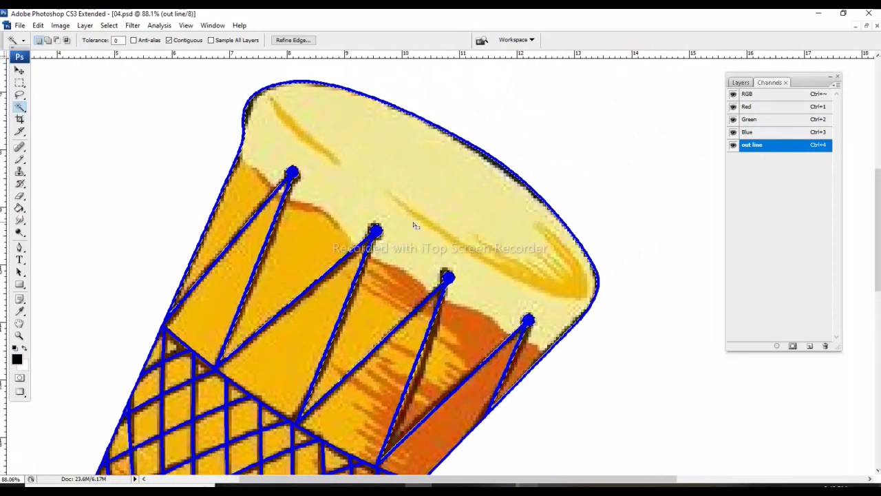
key(p)
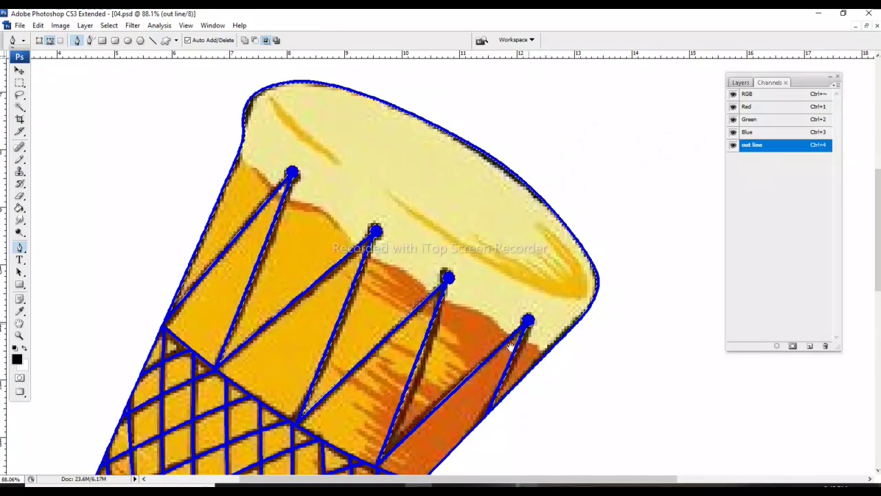
Add three alpha channels and turn Alpha 1 into the light green L-Leman spot channel
mouse_move(510, 346)
mouse_down()
mouse_move(567, 142)
mouse_move(521, 232)
mouse_up()
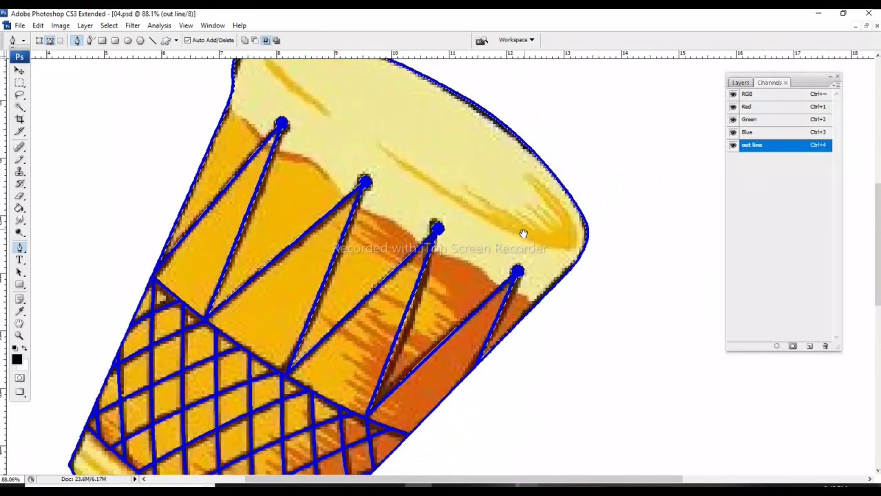
click(809, 345)
click(785, 160)
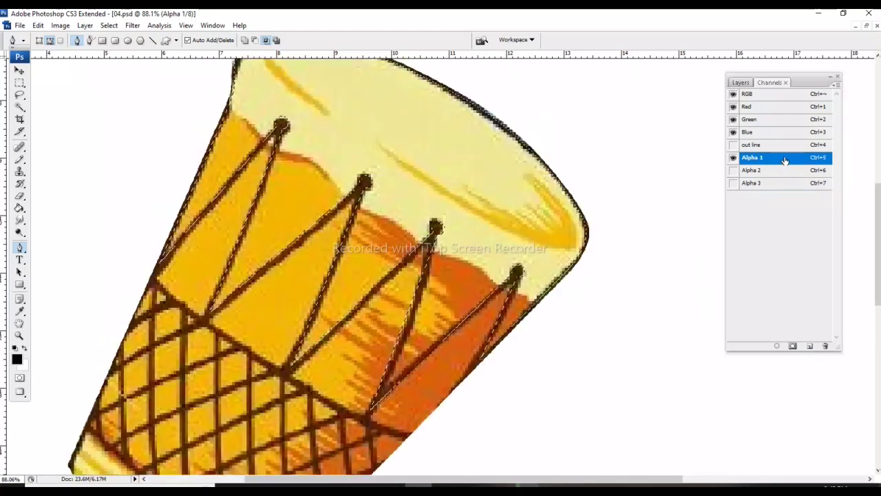
double_click(787, 161)
text(L-Leman)
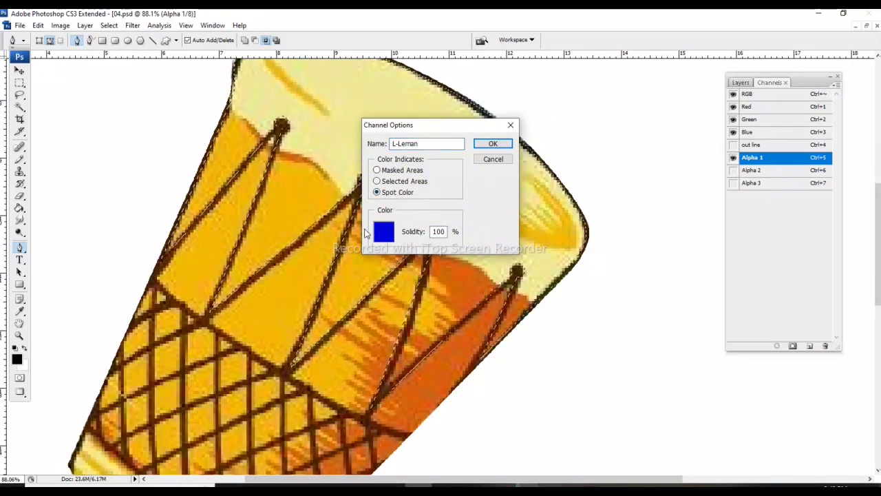
click(383, 238)
click(592, 142)
click(500, 85)
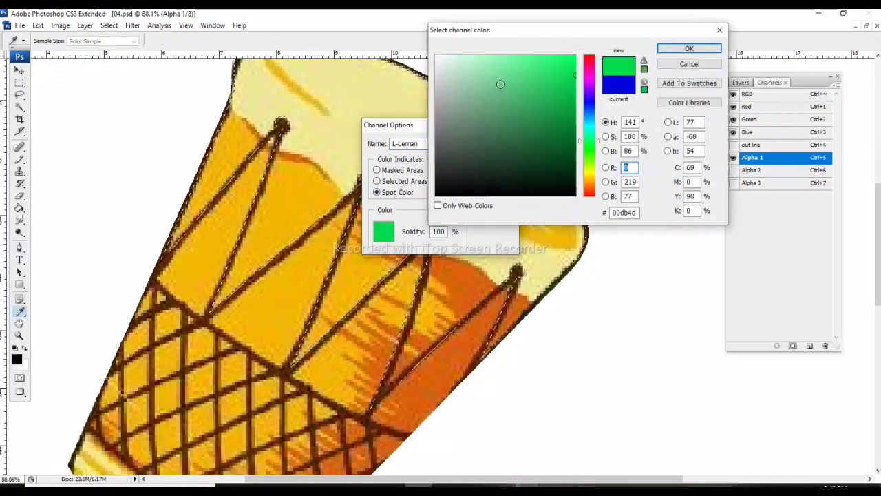
click(689, 48)
click(493, 142)
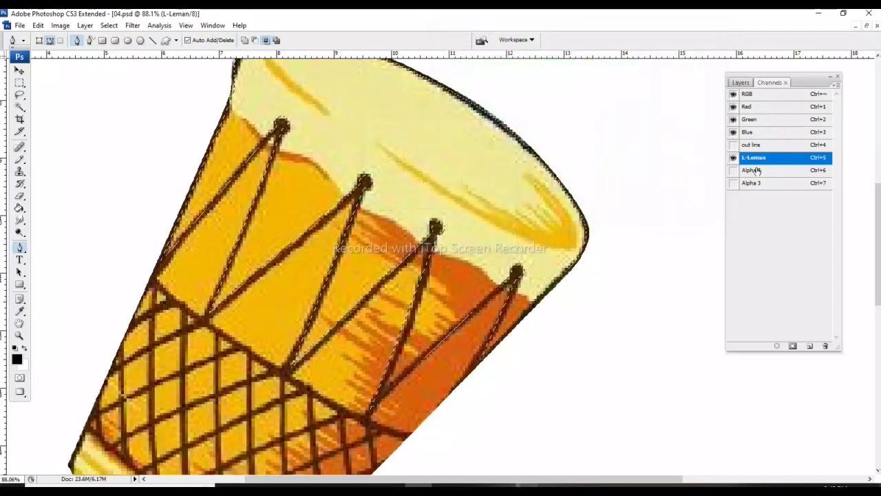
double_click(772, 170)
text(M-Leman)
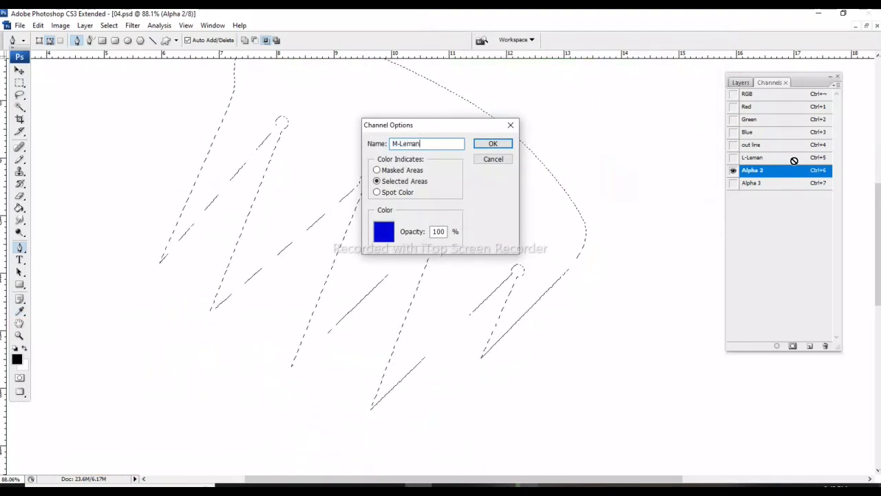
Name Alpha 2 M-Leman and make Alpha 3 the dark green D-Leman spot channel
key(Return)
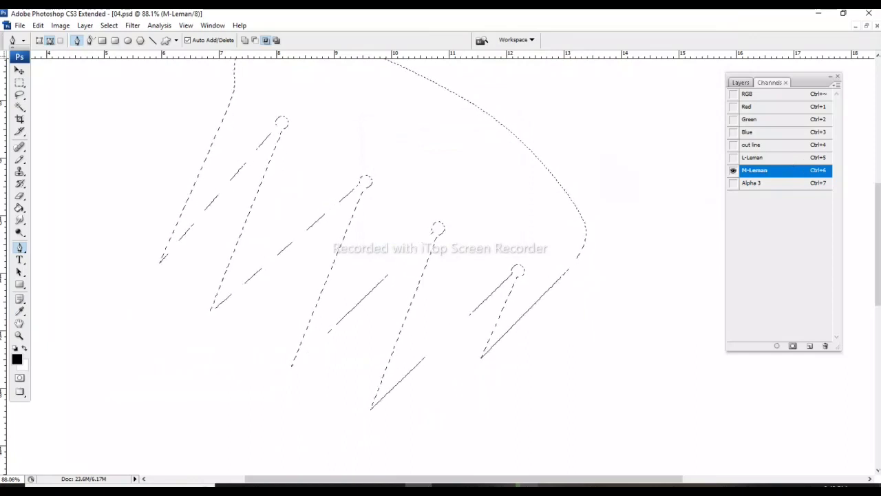
double_click(768, 183)
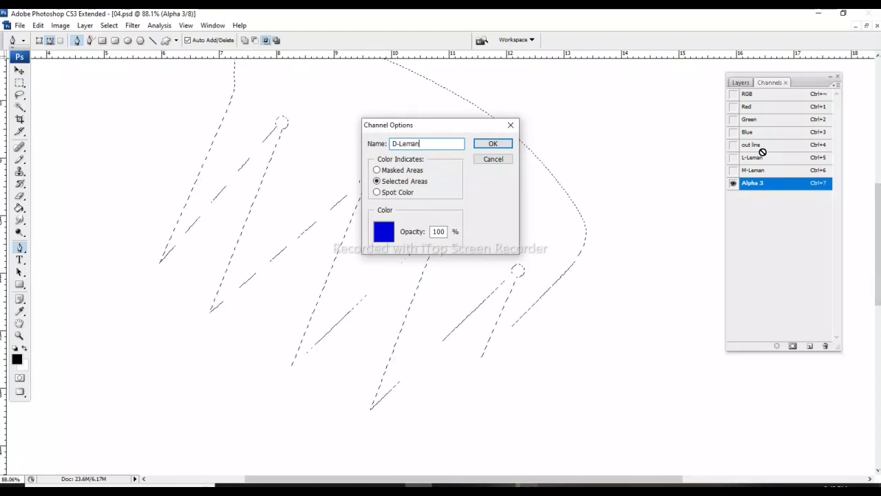
click(413, 196)
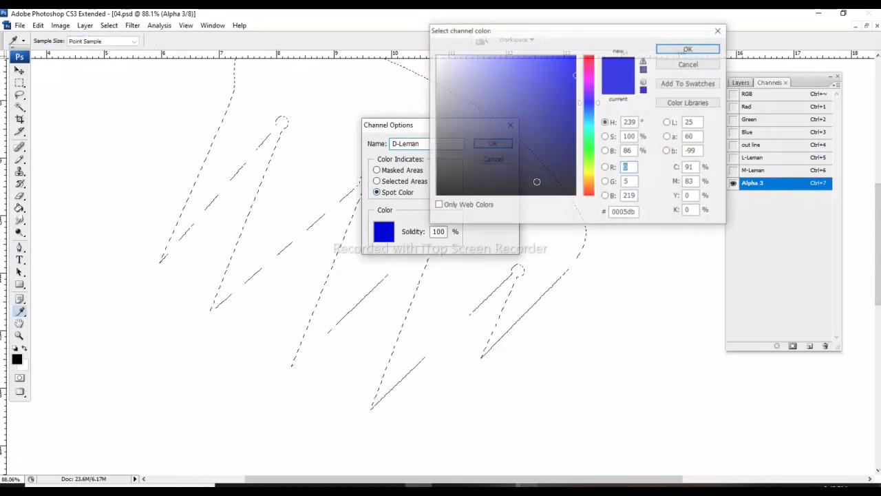
click(589, 138)
click(541, 142)
key(Return)
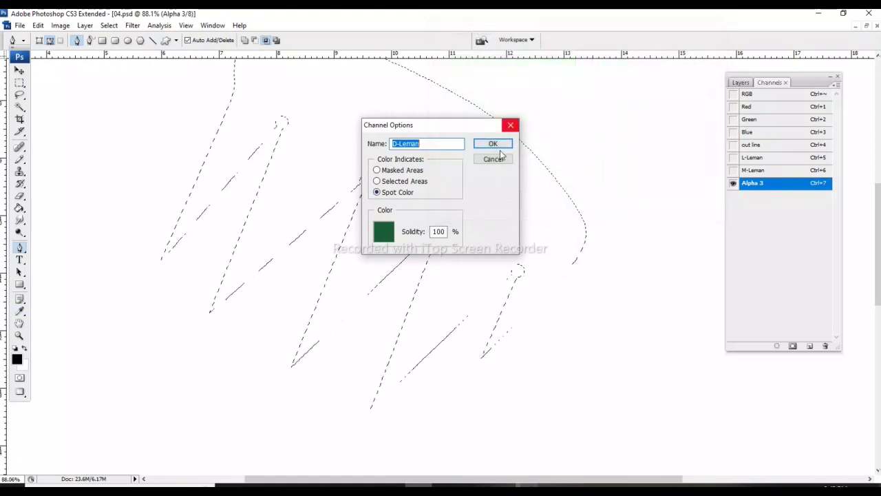
Confirm the D-Leman channel and show the full-colour drum beneath the out line channel
key(Return)
click(751, 144)
key(grave)
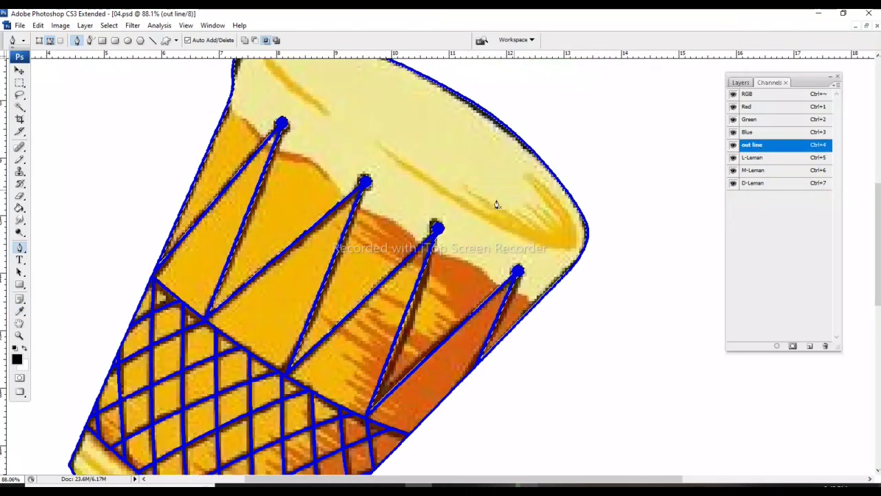
Switch from the Magic Wand back to the Pen tool and make L-Leman the active channel
key(w)
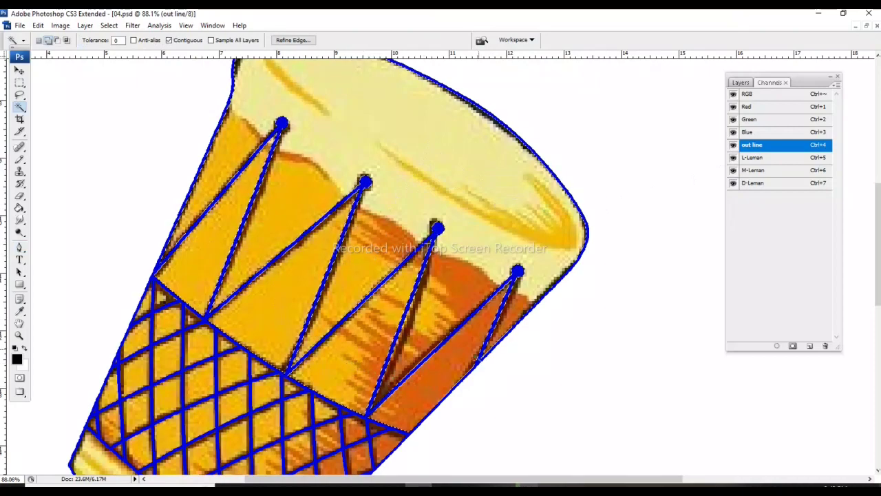
scroll(496, 206, up, 2)
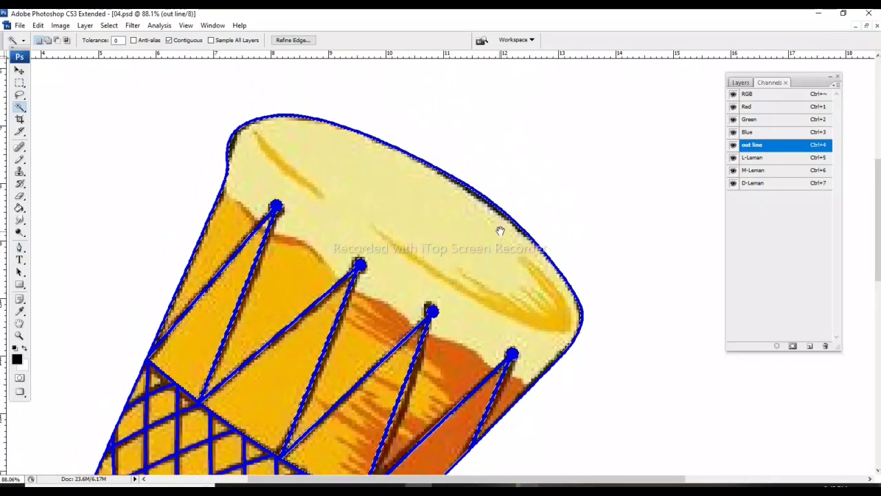
key(p)
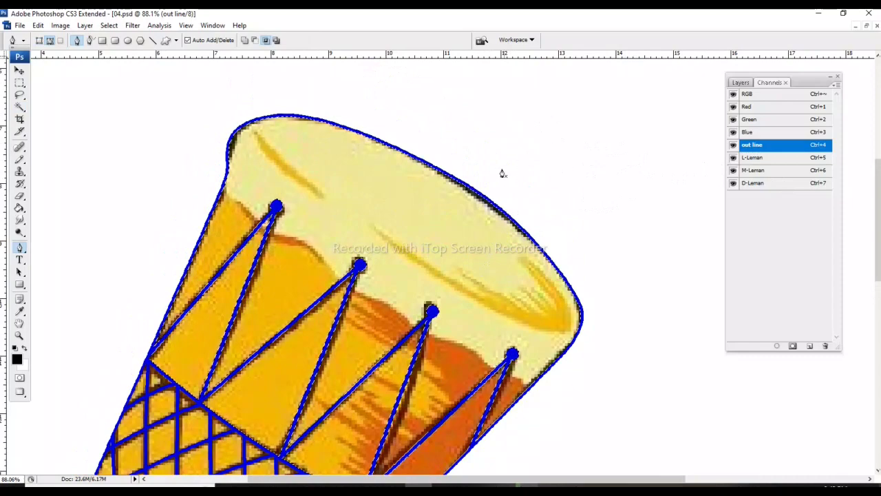
click(772, 158)
Fill the traced drum-top streak path with foreground colour in M-Leman, then delete the path
drag(530, 90, 63, 426)
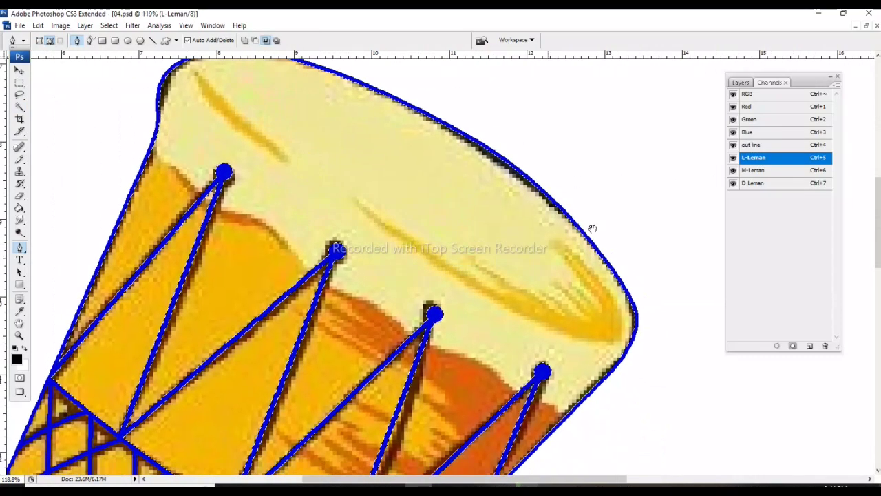
click(753, 171)
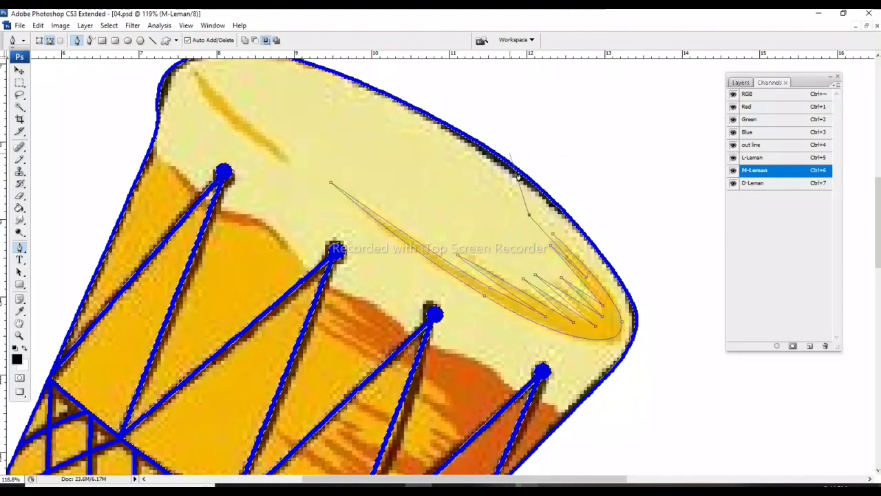
right_click(567, 278)
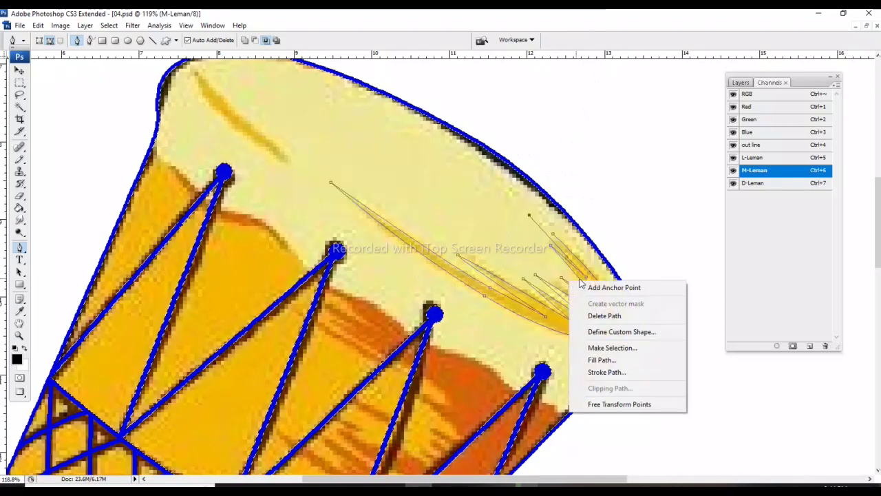
click(596, 361)
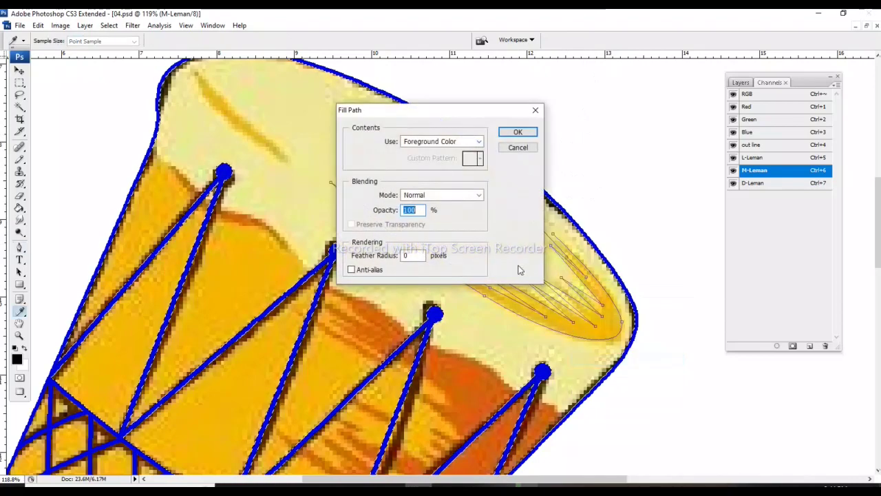
click(517, 133)
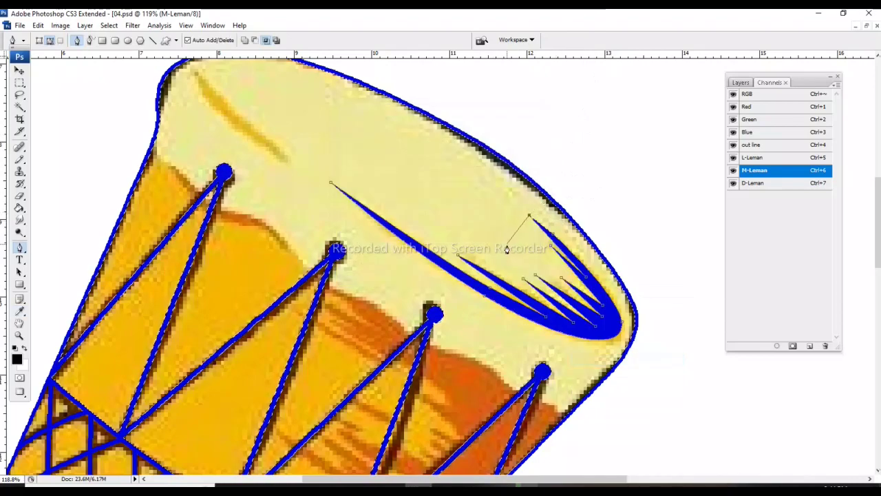
right_click(577, 240)
click(610, 255)
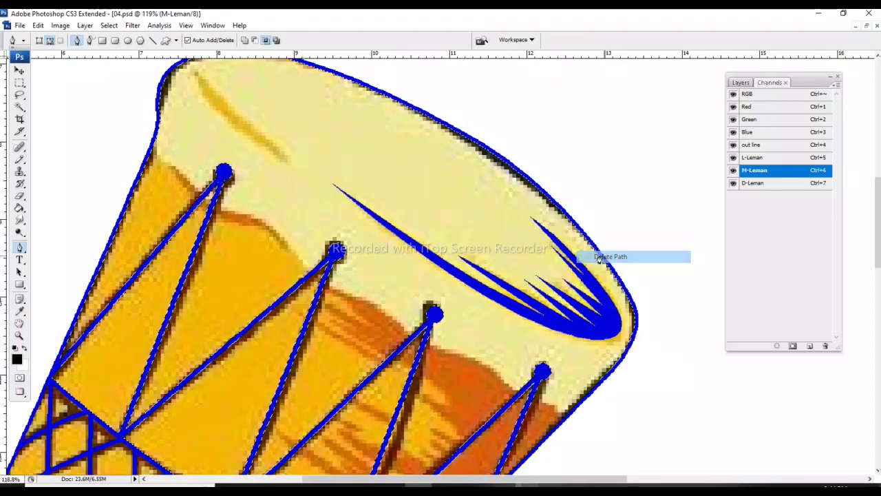
Pen-trace a closed outline around the upper-left streak on the drum top
scroll(408, 227, up, 2)
scroll(409, 228, left, 2)
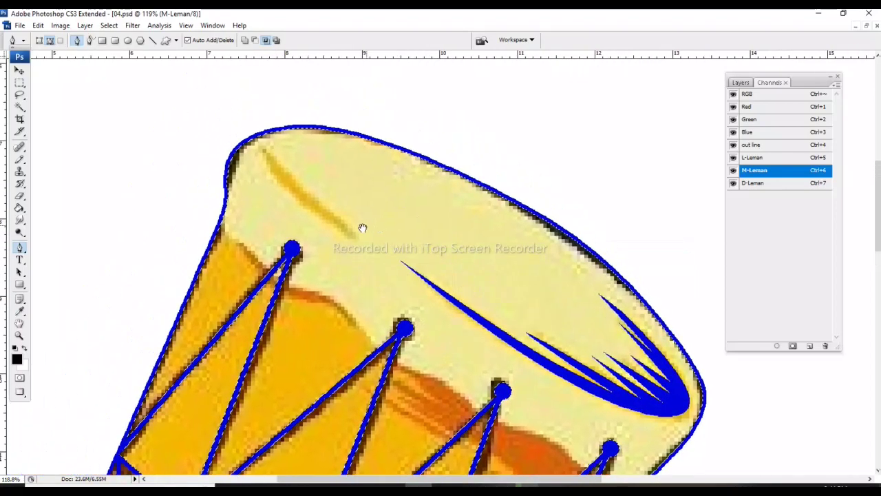
click(358, 241)
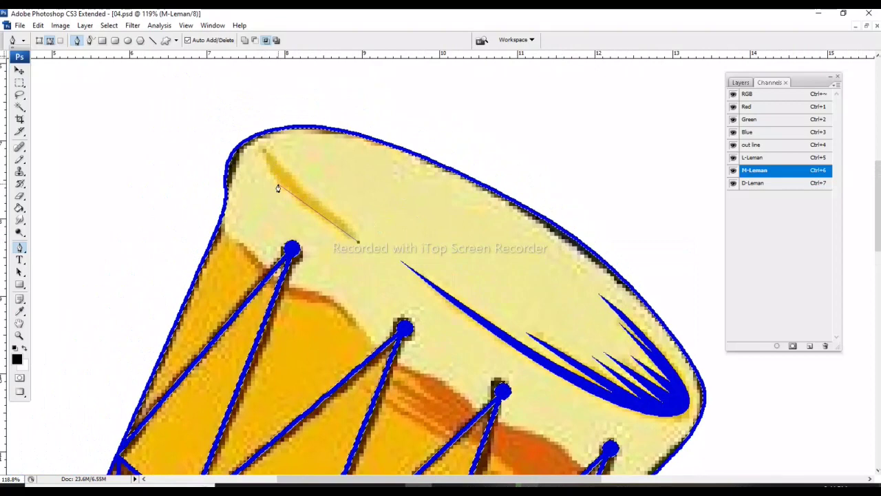
drag(284, 194, 268, 166)
click(261, 151)
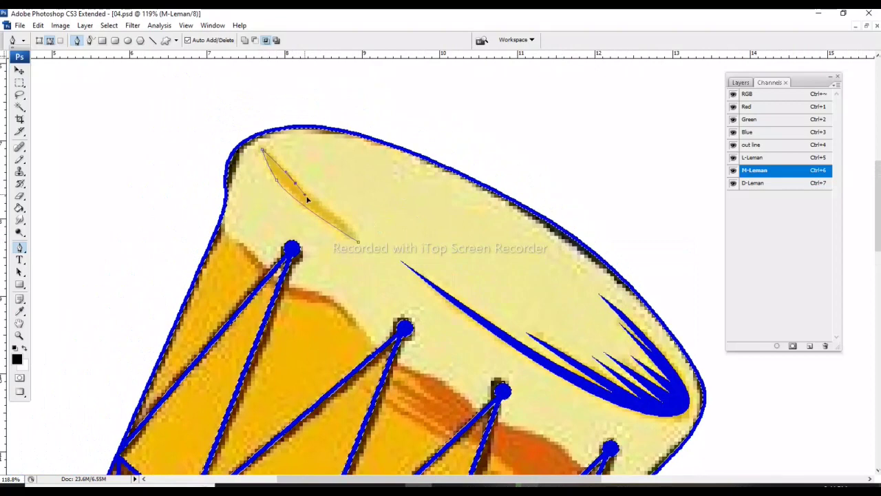
click(357, 241)
Fill the upper-left streak into M-Leman and make M-Leman a green spot-colour channel
key(ctrl+Return)
key(alt+BackSpace)
double_click(795, 170)
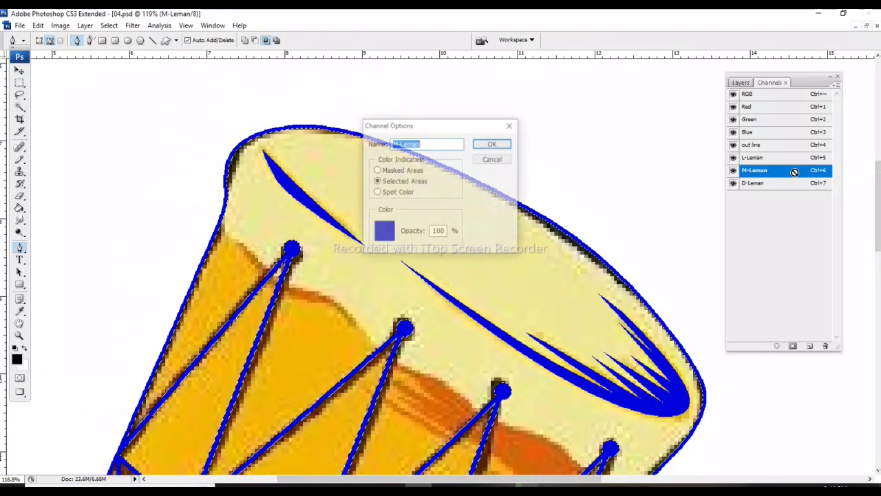
click(377, 191)
click(384, 231)
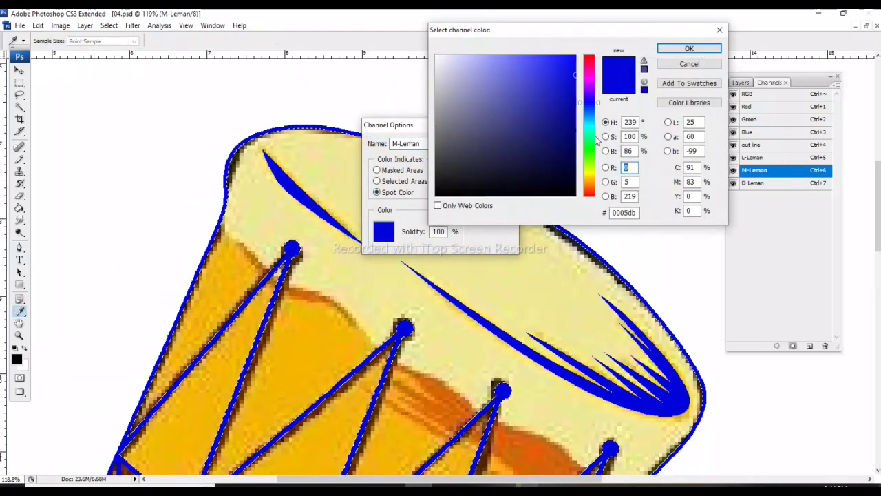
click(596, 140)
click(688, 48)
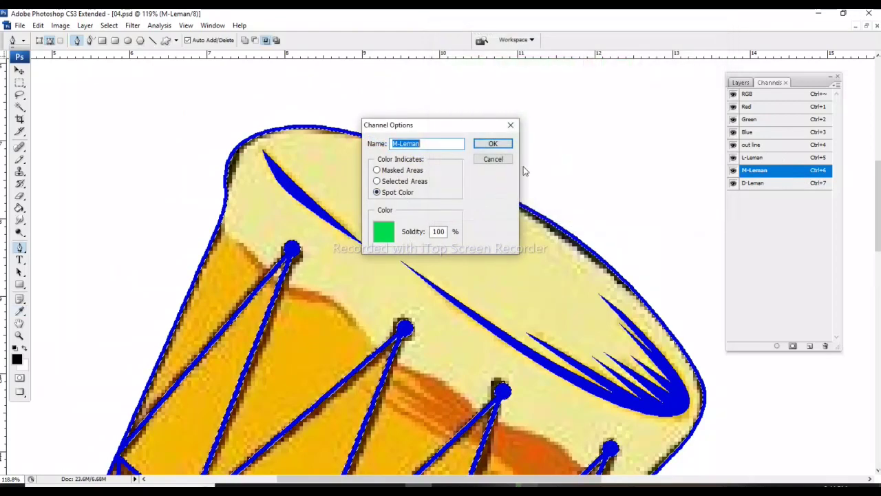
click(493, 144)
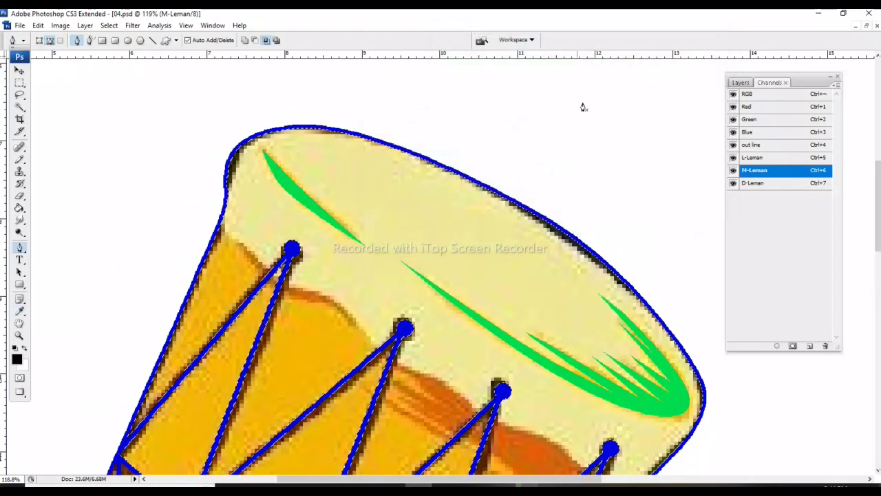
Change the M-Leman spot colour to the darker green 0e993f and reframe the drum top
double_click(779, 176)
click(385, 196)
click(560, 110)
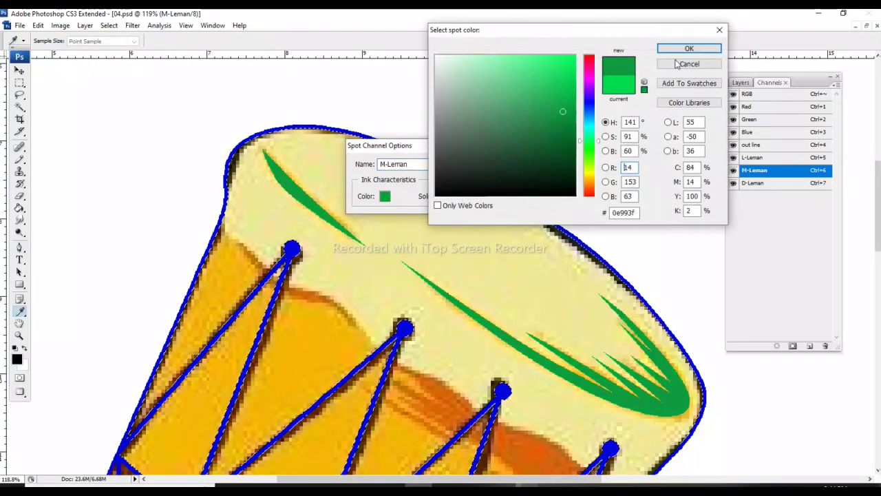
click(686, 48)
click(508, 168)
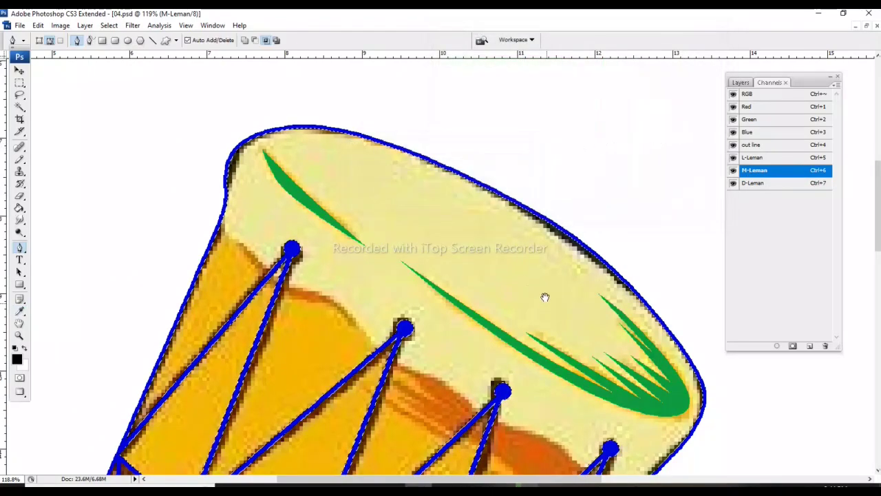
drag(545, 296, 526, 227)
key(ctrl+5)
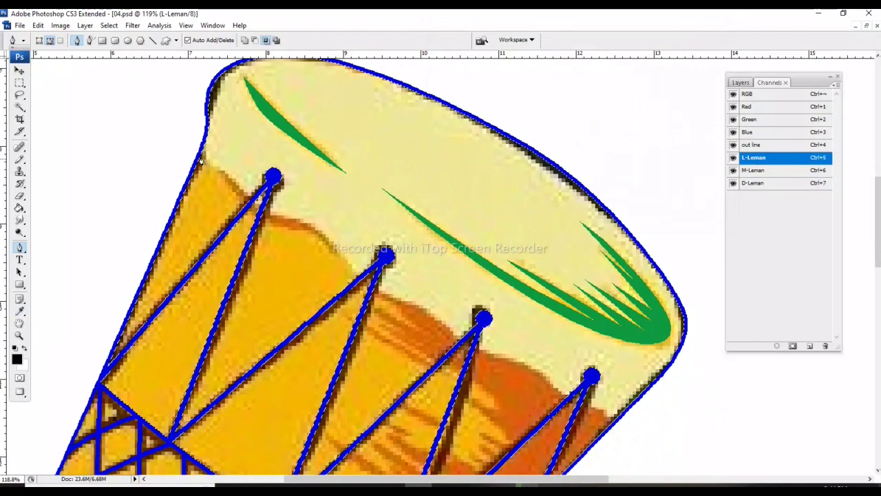
On L-Leman, pen-trace the drum top's edge along the orange border to the right end
click(199, 142)
click(217, 168)
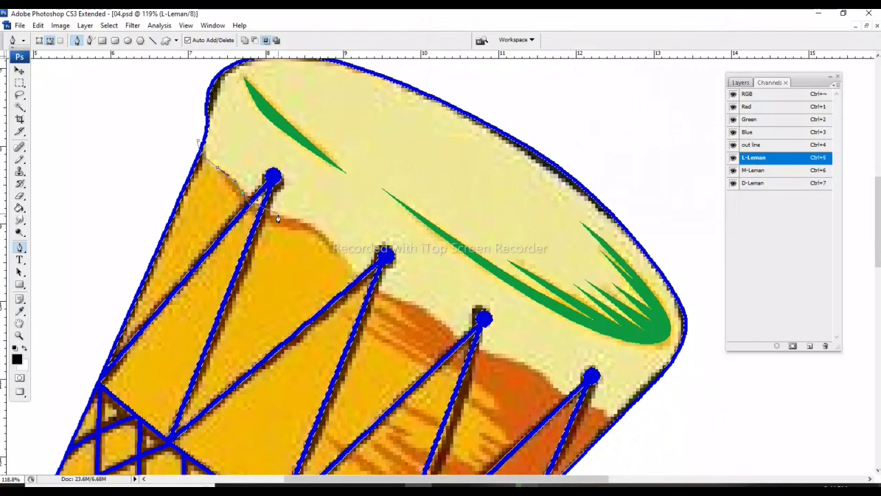
drag(338, 249, 346, 274)
click(392, 296)
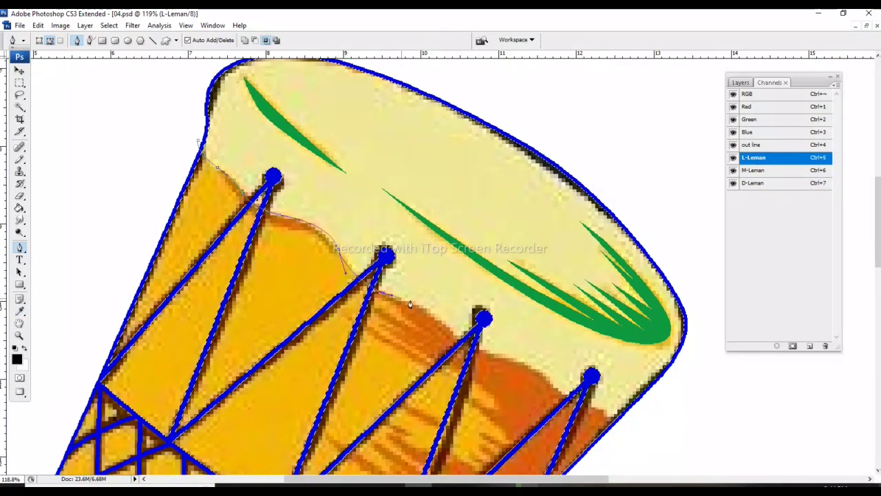
click(437, 316)
click(509, 359)
click(550, 379)
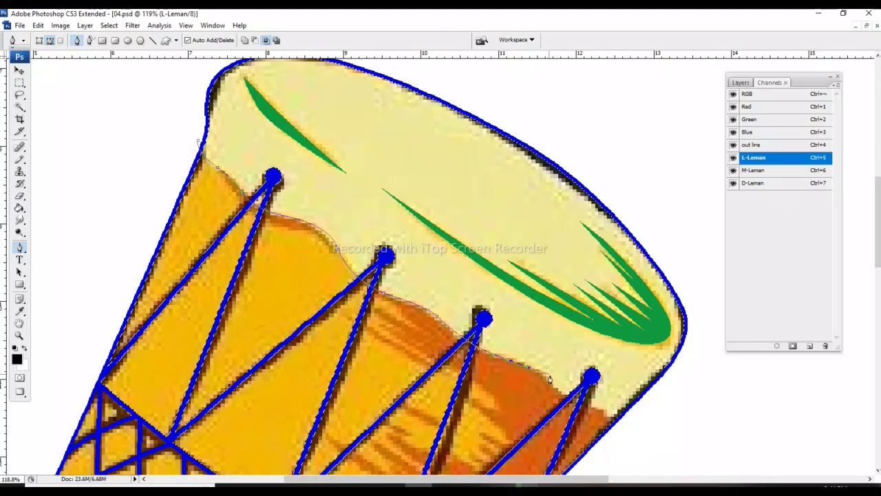
drag(623, 429, 685, 383)
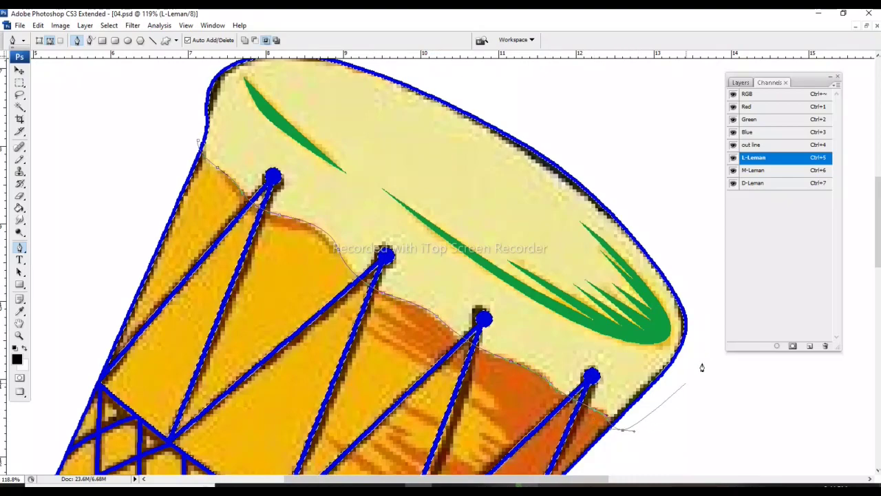
click(679, 197)
Close the drum-top outline, fill it into L-Leman, and show the full-colour image again
scroll(678, 196, up, 2)
click(541, 128)
click(207, 92)
click(206, 210)
key(ctrl+Return)
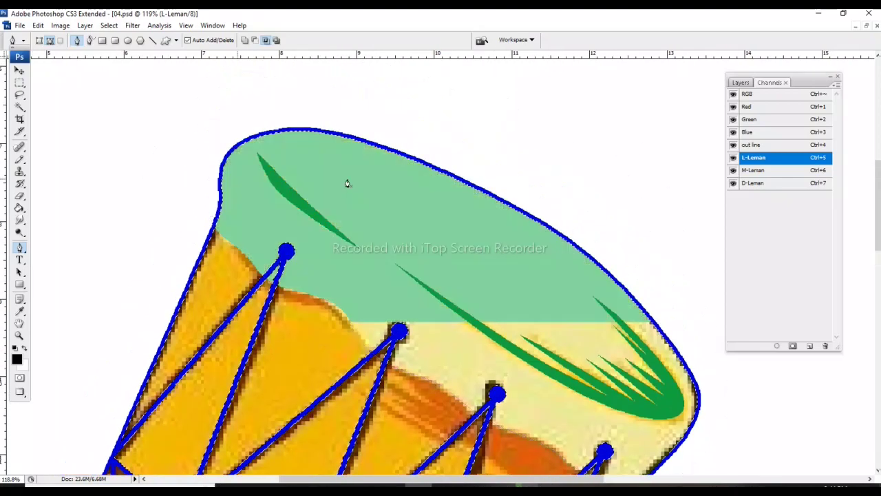
scroll(562, 218, down, 4)
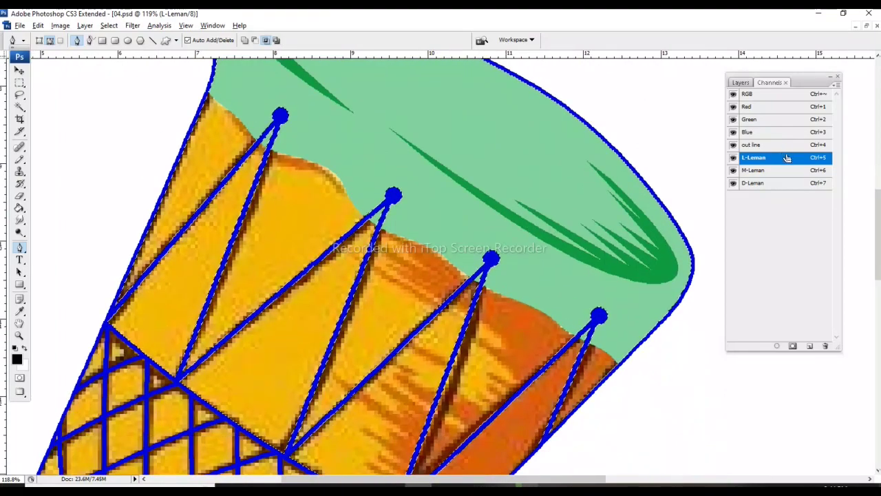
scroll(544, 214, up, 2)
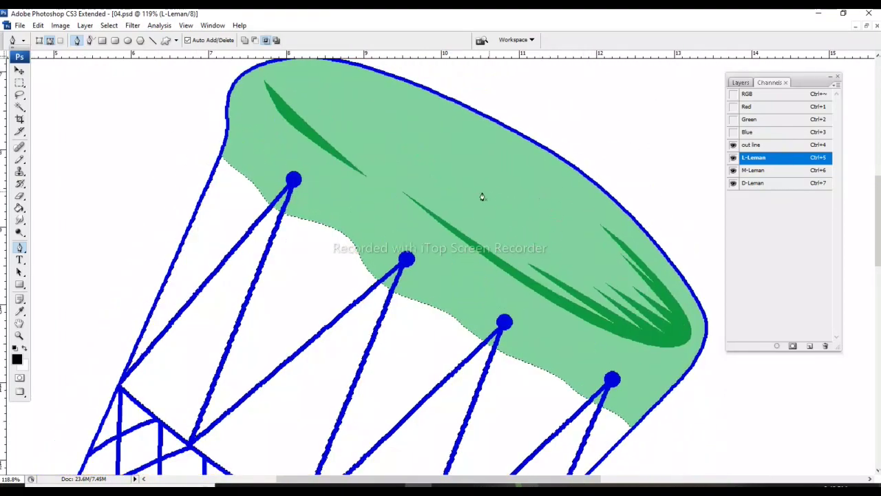
key(grave)
drag(661, 290, 662, 185)
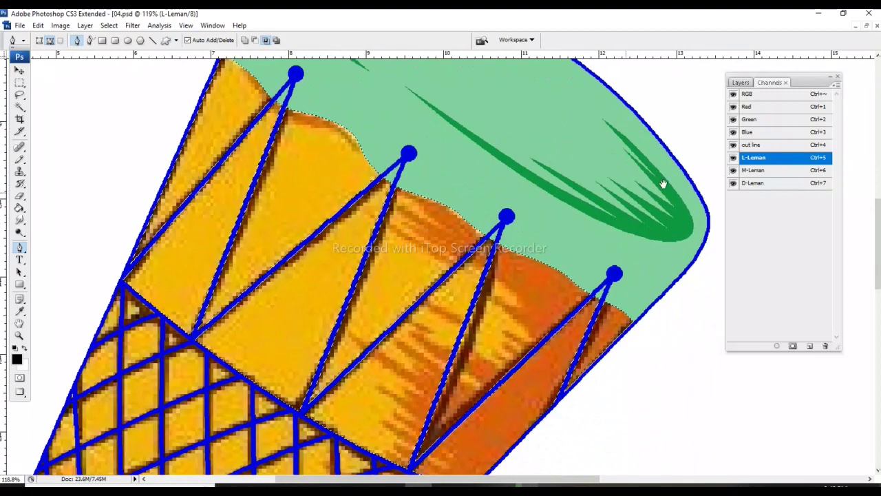
On D-Leman, pen-trace the jagged orange band under the drum top and fill it dark green
click(754, 182)
drag(317, 122, 388, 249)
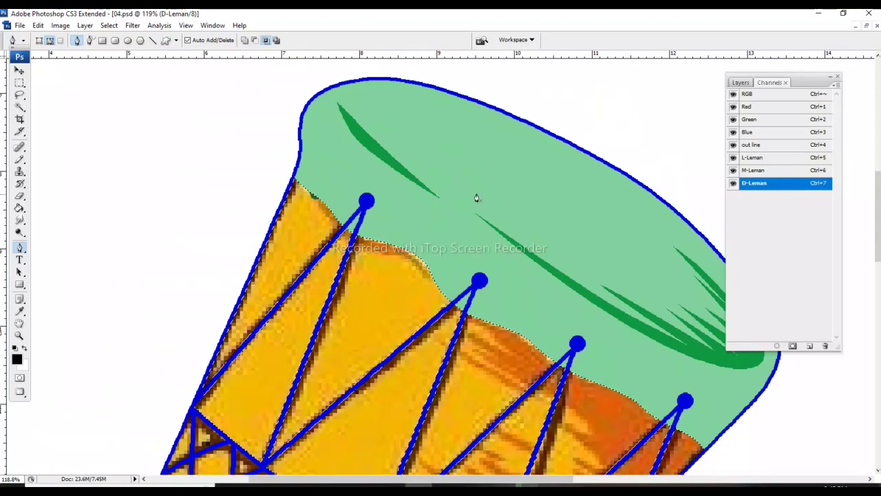
drag(476, 198, 403, 172)
drag(464, 204, 445, 242)
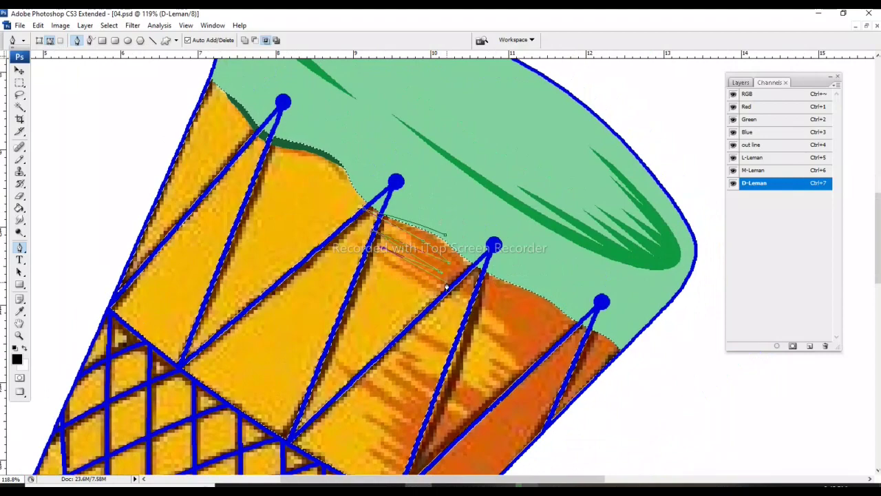
drag(515, 336, 494, 335)
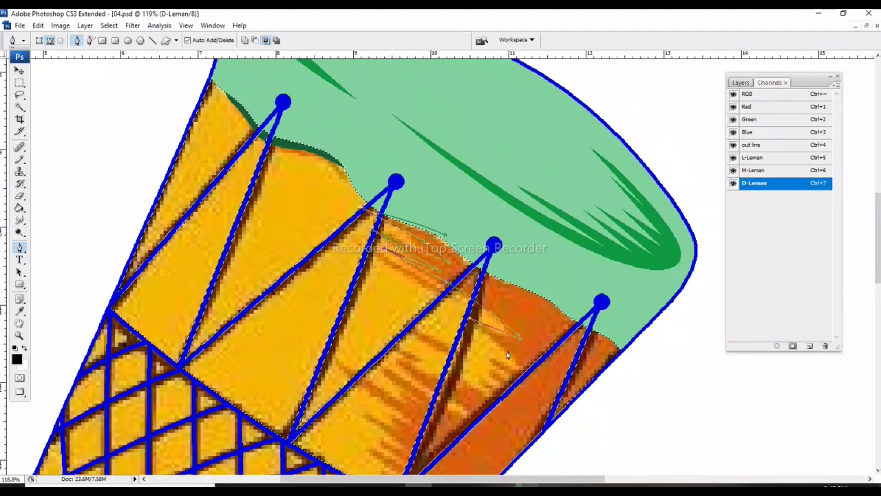
drag(499, 367, 512, 379)
drag(455, 376, 426, 371)
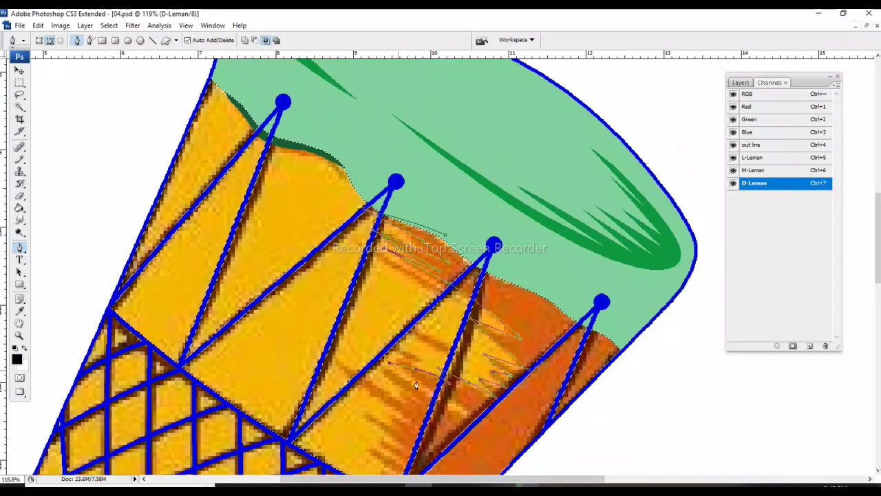
click(634, 422)
click(566, 262)
key(ctrl+Return)
key(alt+BackSpace)
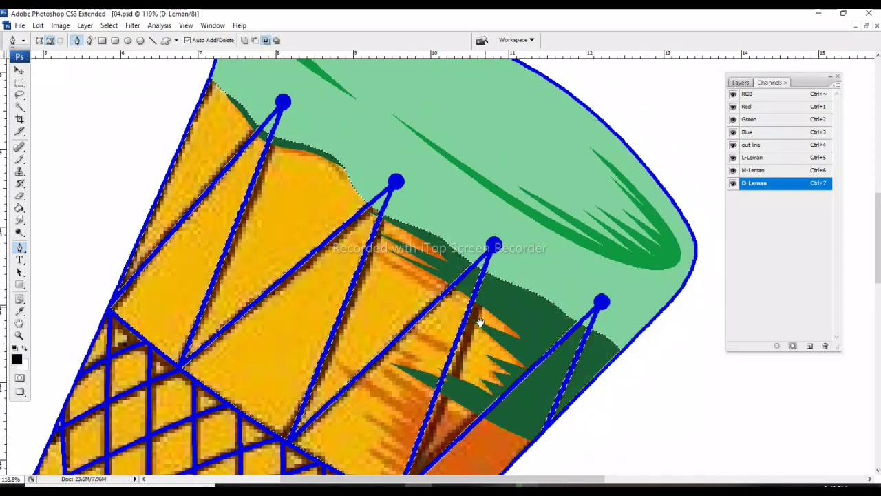
click(453, 354)
Outline the jagged shadow spikes on the drum body's right side and fill them into D-Leman
click(408, 340)
drag(413, 330, 449, 278)
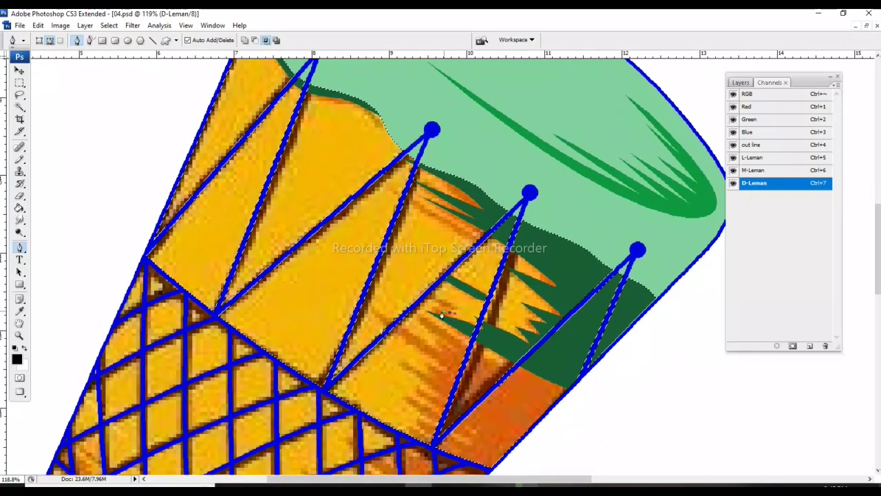
drag(487, 340, 472, 313)
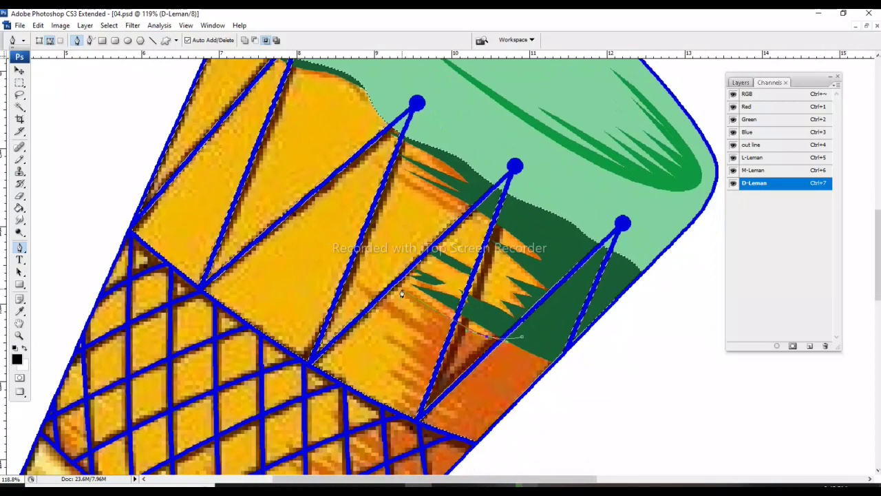
click(420, 311)
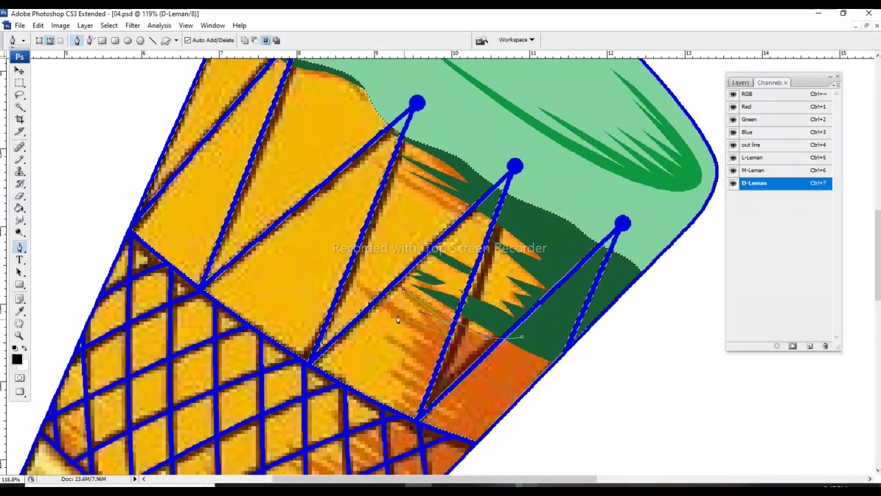
click(347, 278)
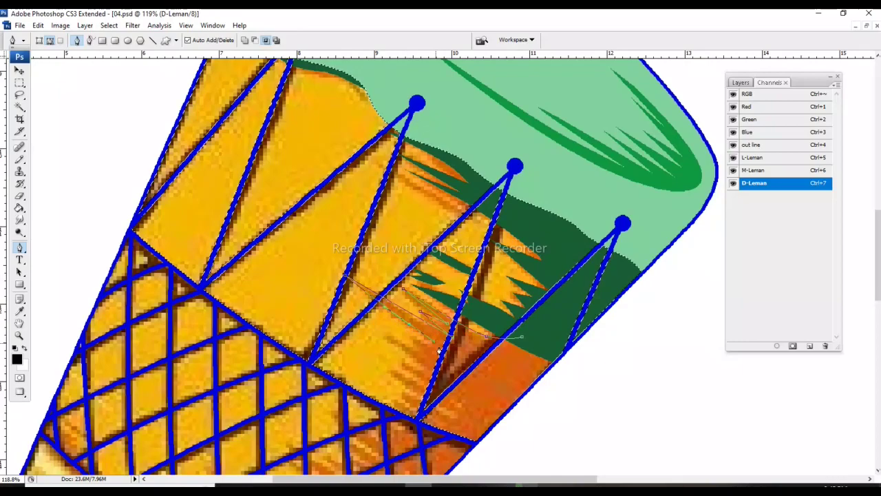
drag(439, 351, 508, 393)
click(561, 328)
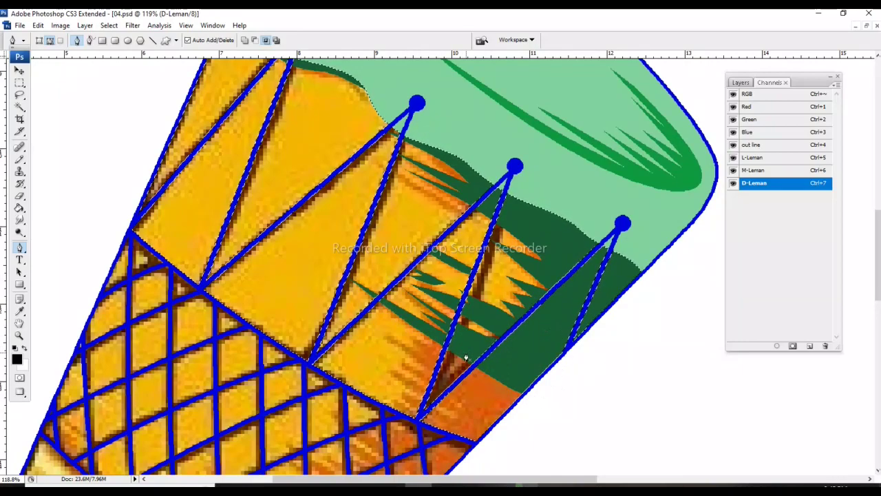
Trace the next shadow strand, then select M-Leman, zoom out and deselect
click(403, 328)
click(388, 358)
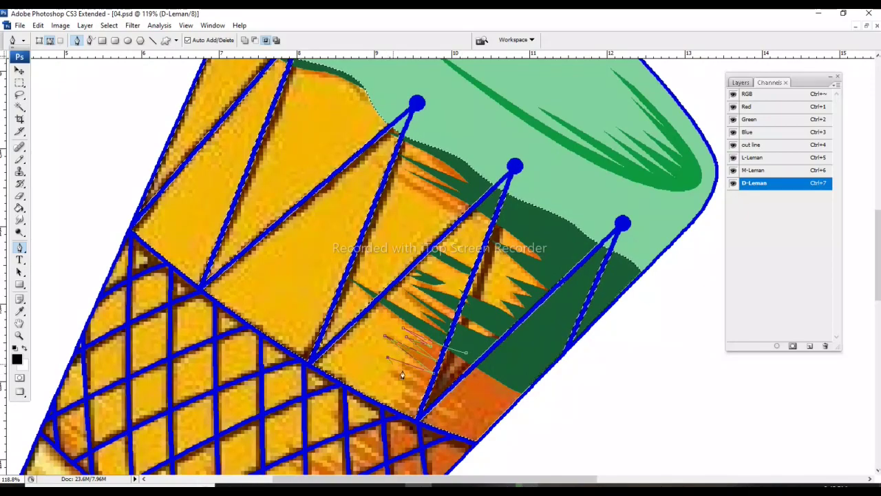
click(392, 387)
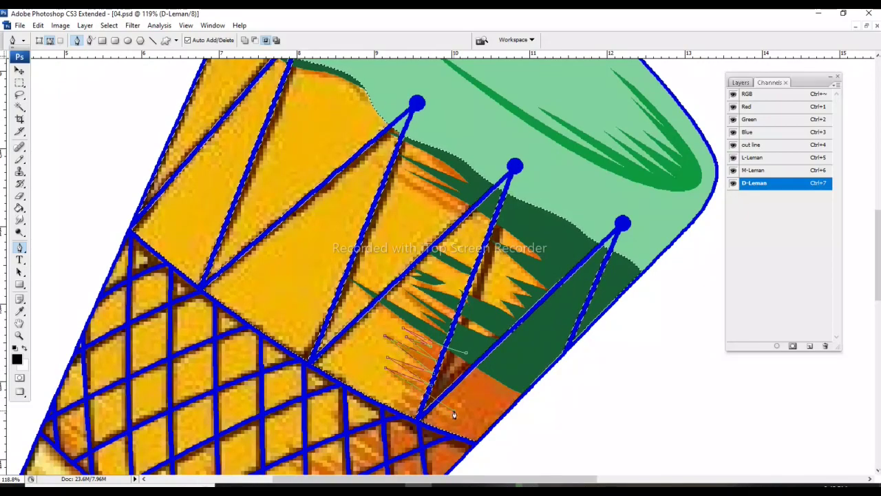
click(384, 403)
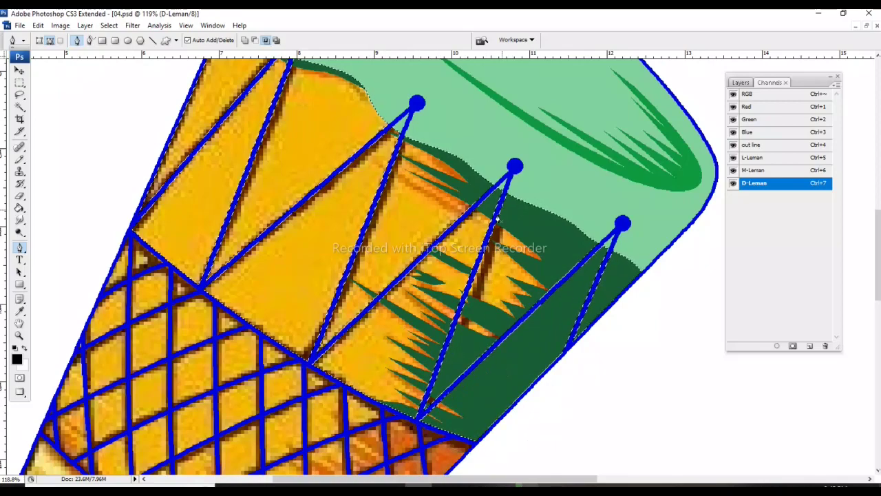
scroll(617, 198, up, 2)
click(754, 170)
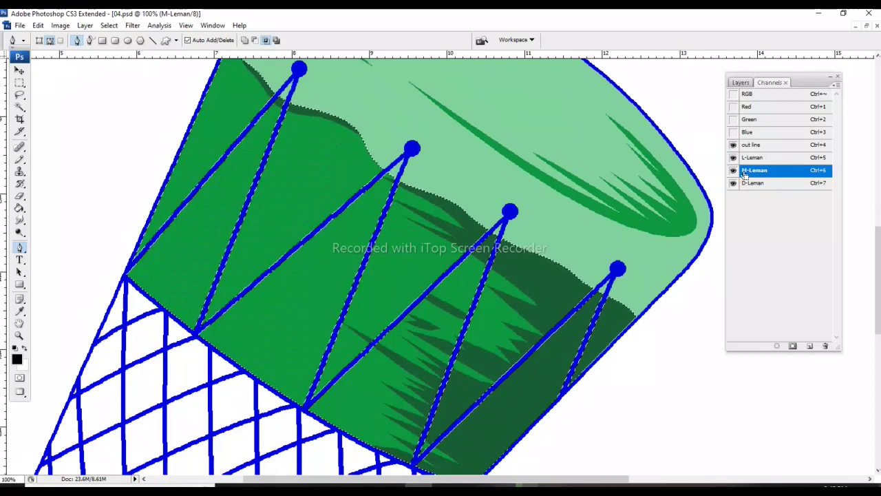
key(ctrl+minus)
key(ctrl+minus)
key(ctrl+d)
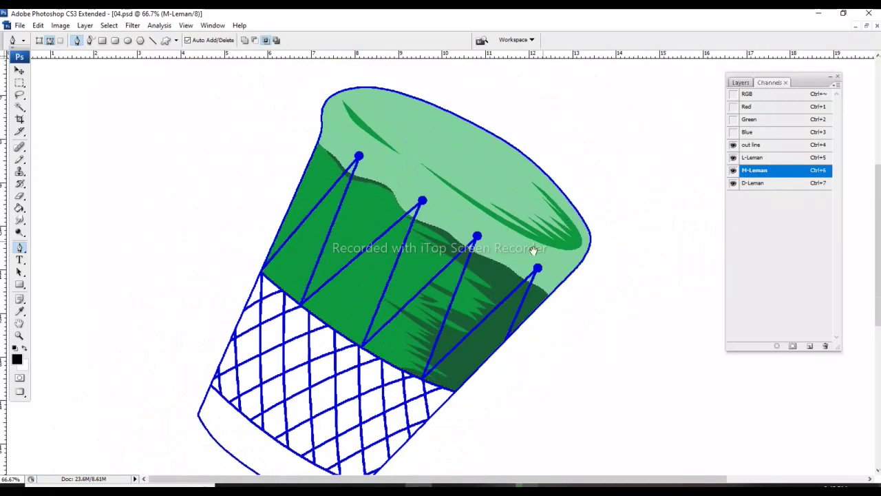
scroll(533, 250, down, 2)
click(771, 147)
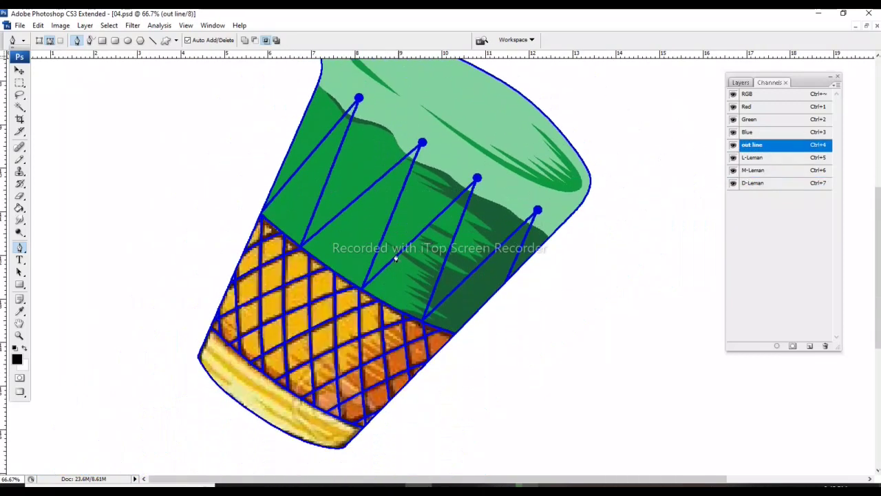
Magic Wand-select the diamond net cells on the drum's lower body from the out line channel
key(w)
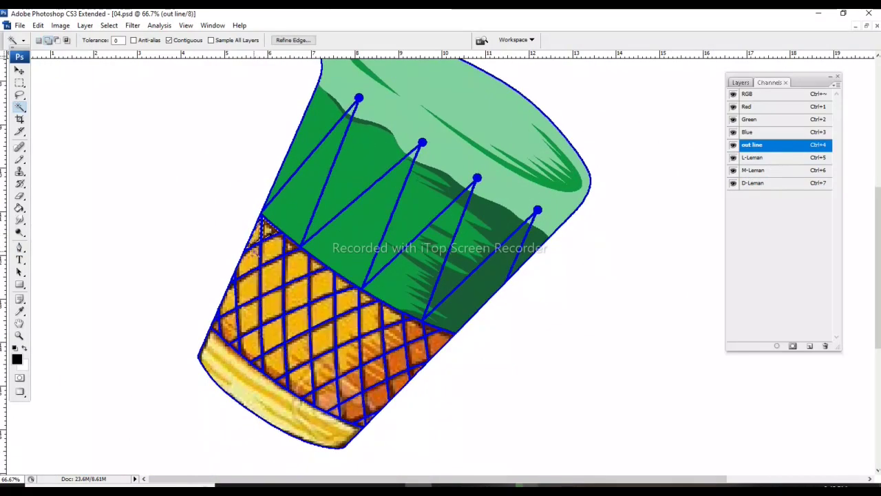
scroll(383, 181, up, 2)
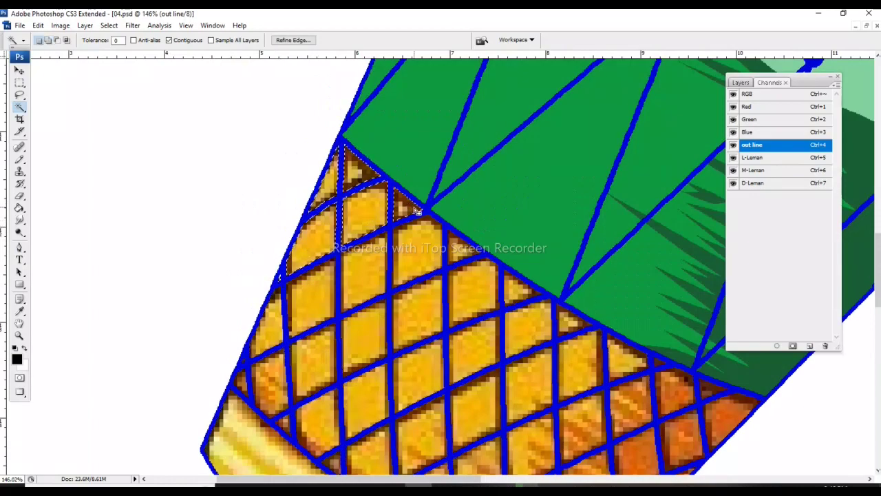
key(ctrl+4)
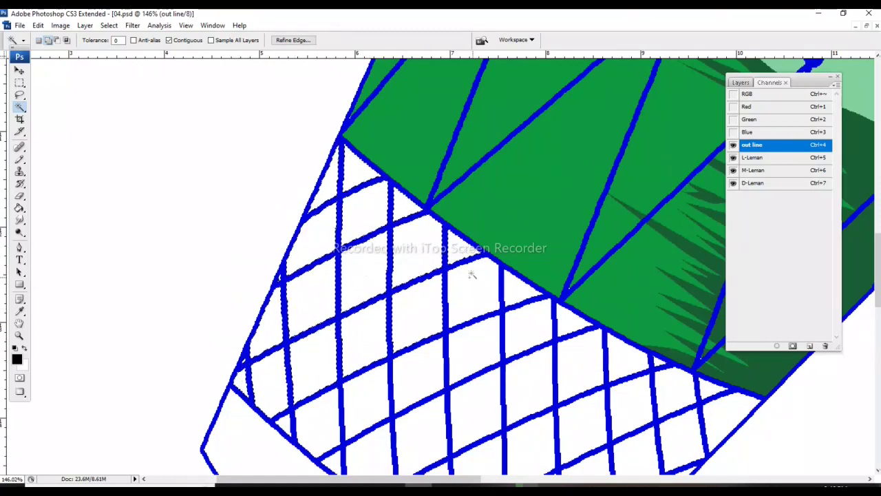
shift+click(509, 298)
scroll(494, 224, down, 3)
scroll(494, 224, right, 2)
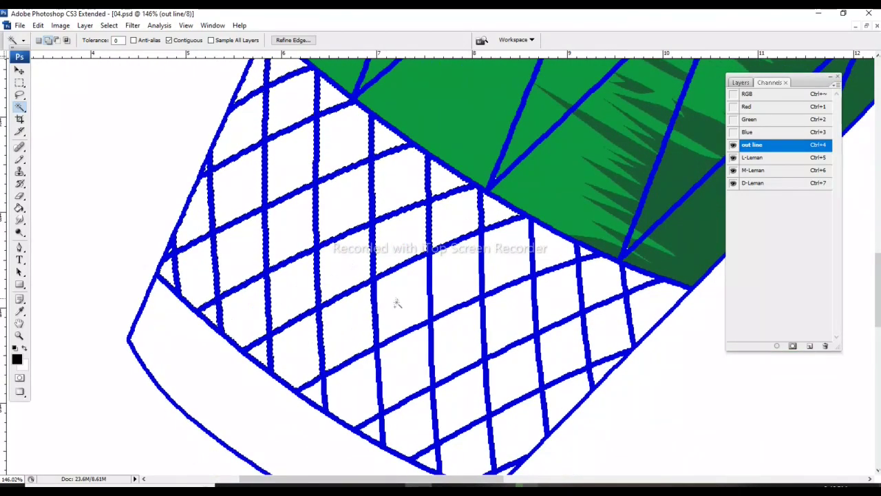
shift+click(554, 245)
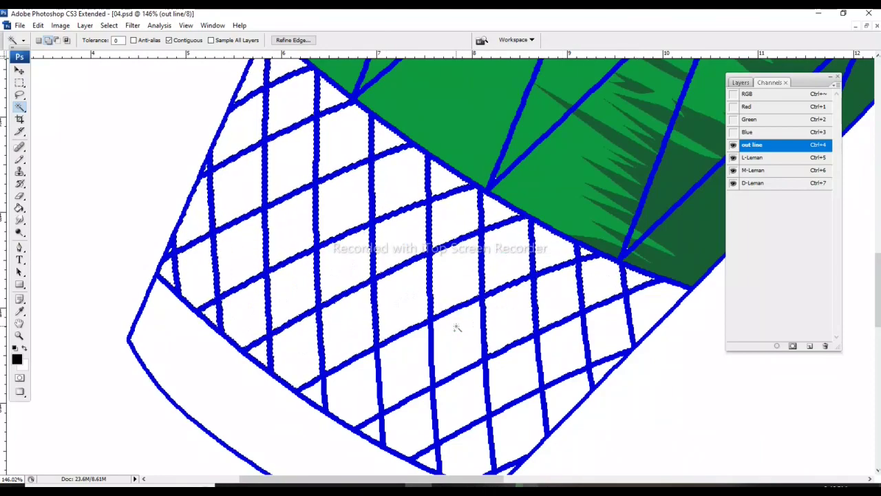
Add the small edge triangle to the net selection and show the full-colour image again
drag(400, 378, 320, 321)
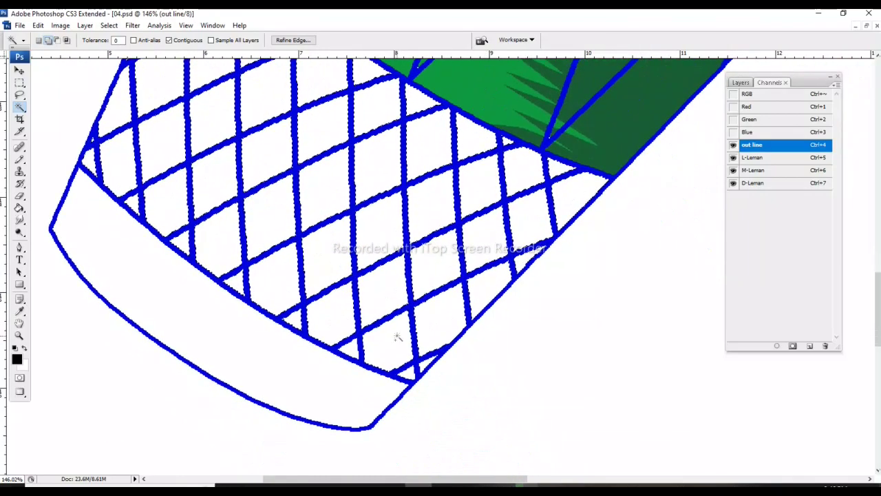
click(561, 206)
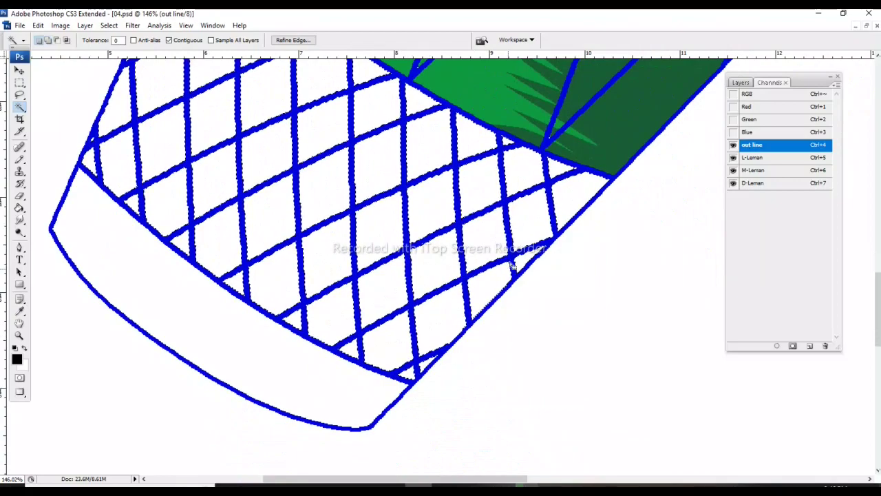
drag(551, 220, 581, 301)
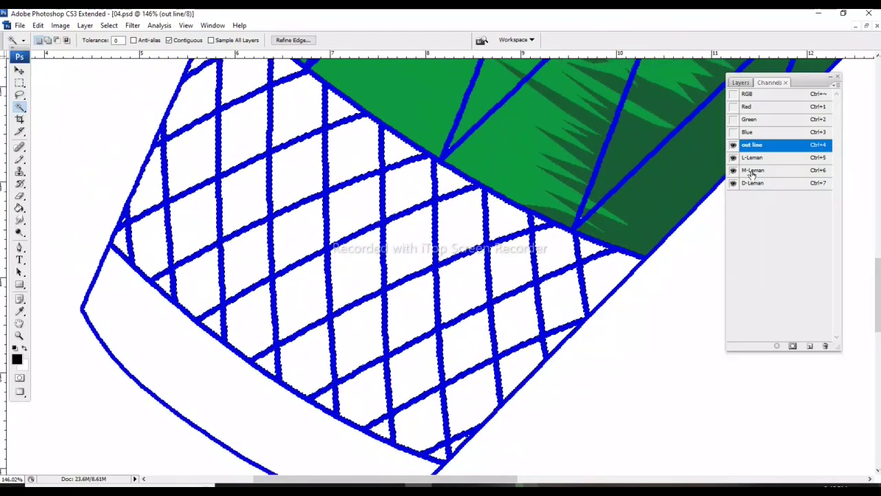
key(grave)
drag(547, 208, 519, 196)
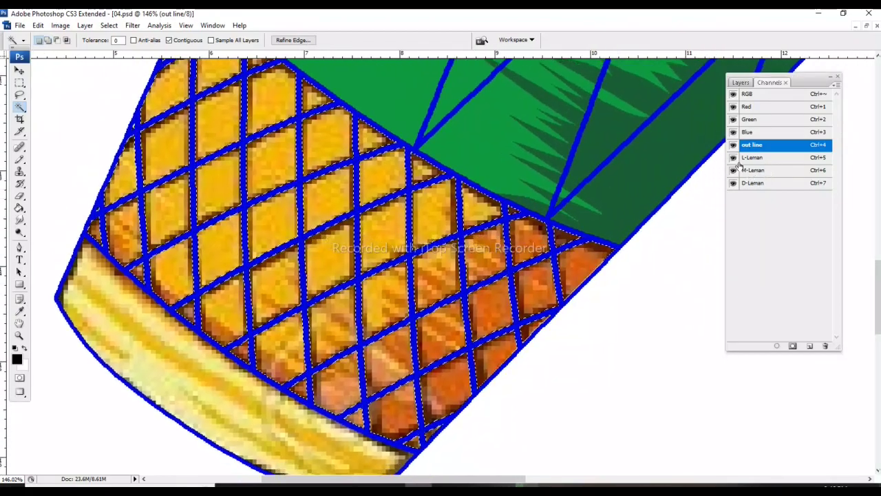
click(758, 182)
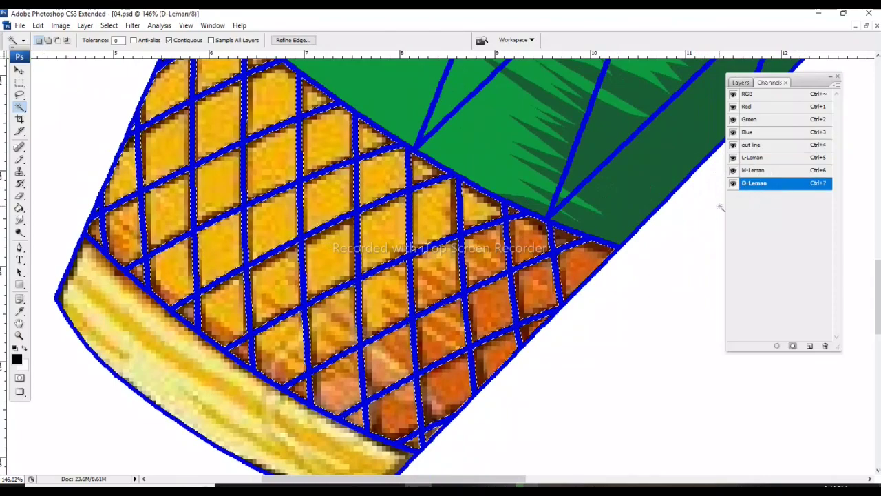
Pen-trace dark shadow streaks across the lower net cells and fill them into D-Leman
key(p)
drag(76, 181, 148, 176)
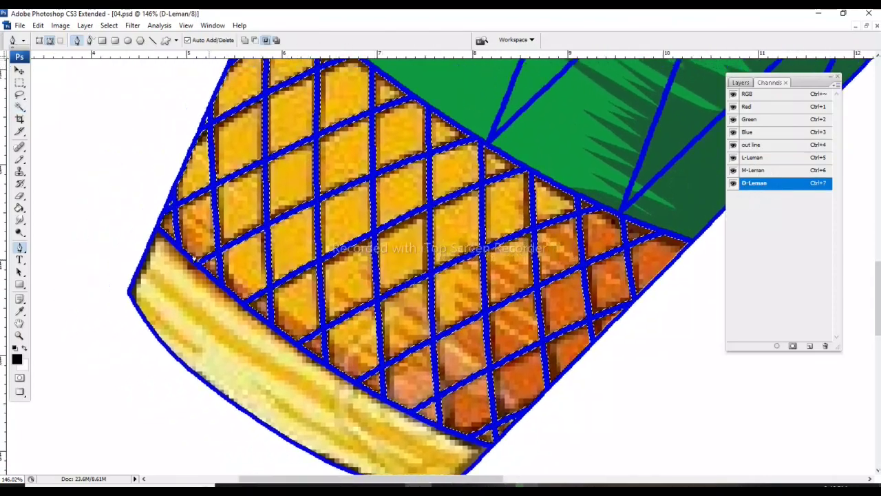
click(149, 177)
drag(182, 222, 219, 275)
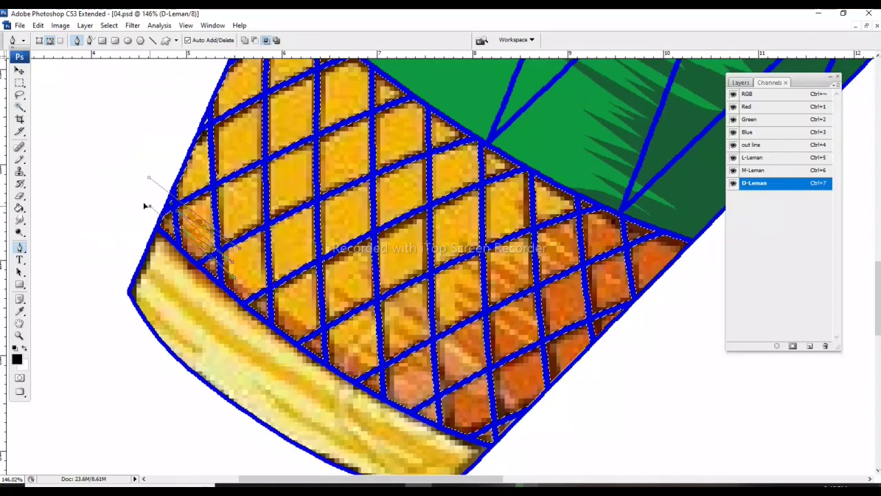
drag(154, 209, 148, 196)
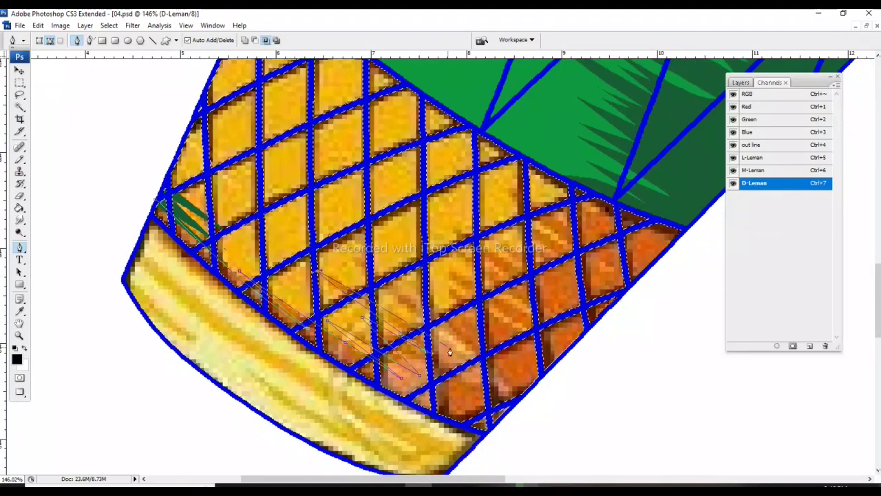
drag(342, 253, 417, 295)
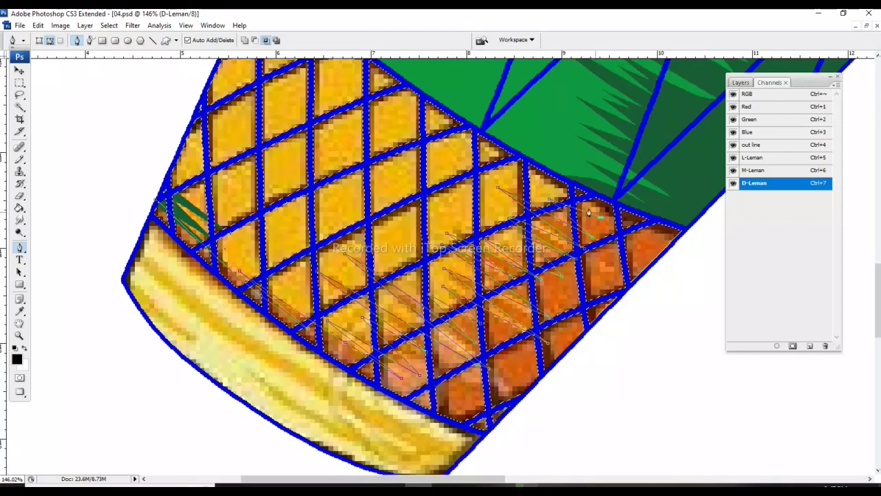
mouse_move(578, 177)
mouse_down()
mouse_move(694, 305)
mouse_move(491, 445)
mouse_move(201, 337)
mouse_move(115, 219)
mouse_up()
key(ctrl+Return)
key(Delete)
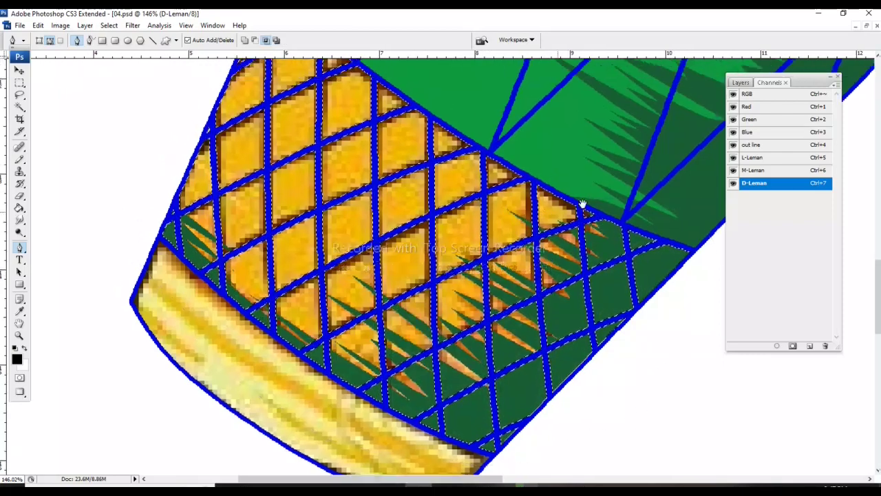
Switch to M-Leman, deselect, view at print size and restore the full-colour view
click(761, 170)
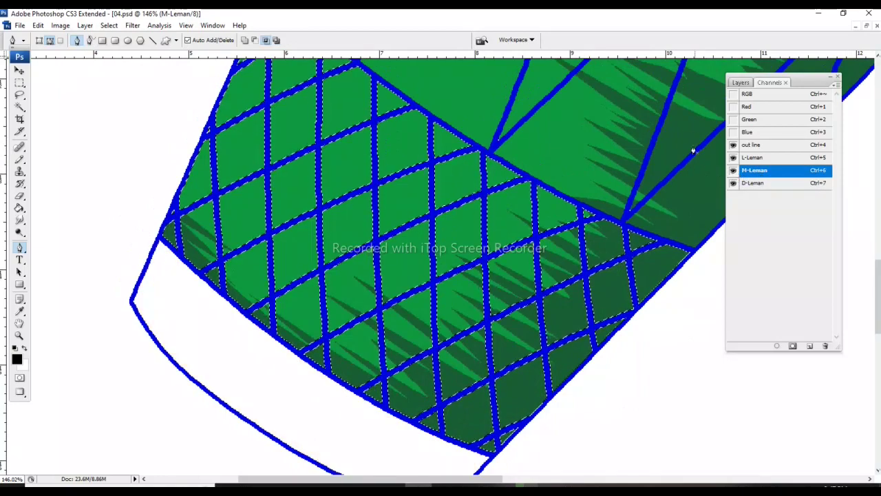
key(ctrl+d)
key(alt+v)
key(z)
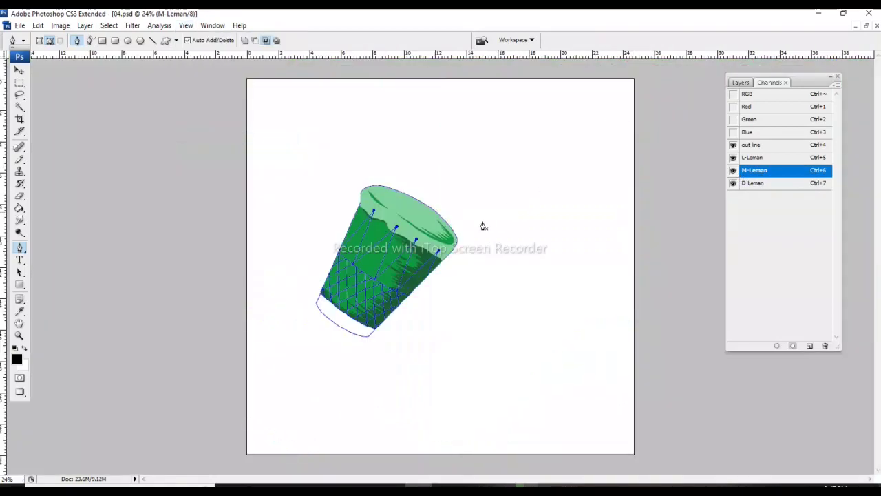
scroll(353, 313, up, 1)
scroll(413, 275, up, 10)
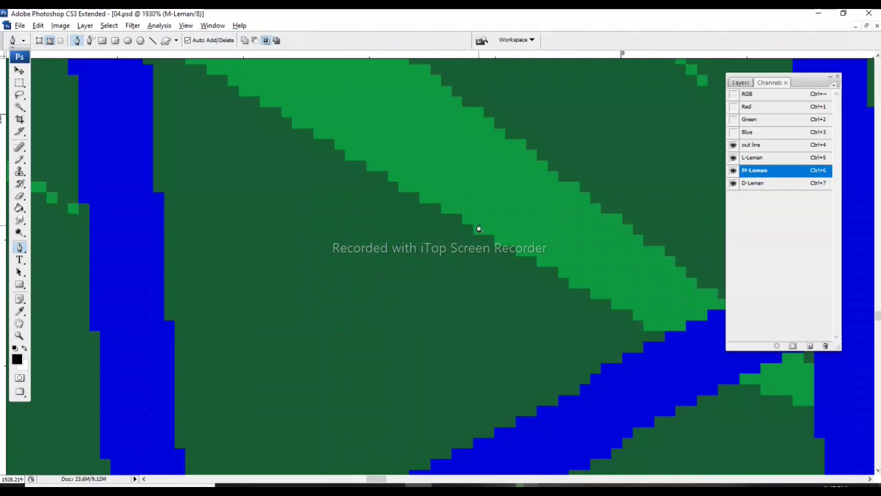
scroll(478, 229, down, 10)
scroll(451, 183, up, 3)
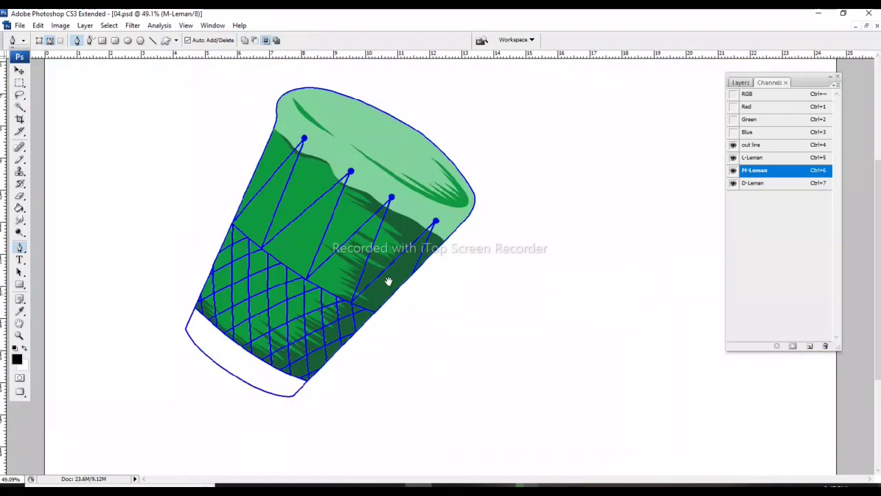
key(grave)
click(752, 145)
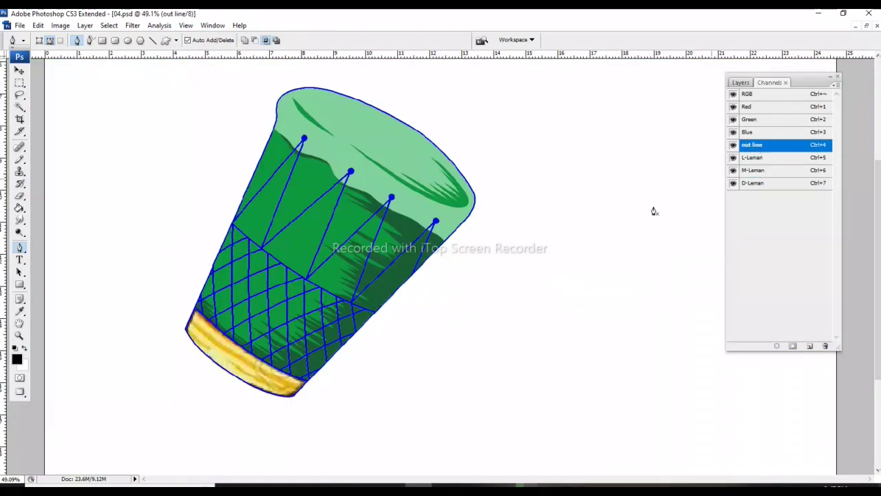
Magic Wand-select the drum's yellow bottom rim and make M-Leman active
key(w)
click(248, 365)
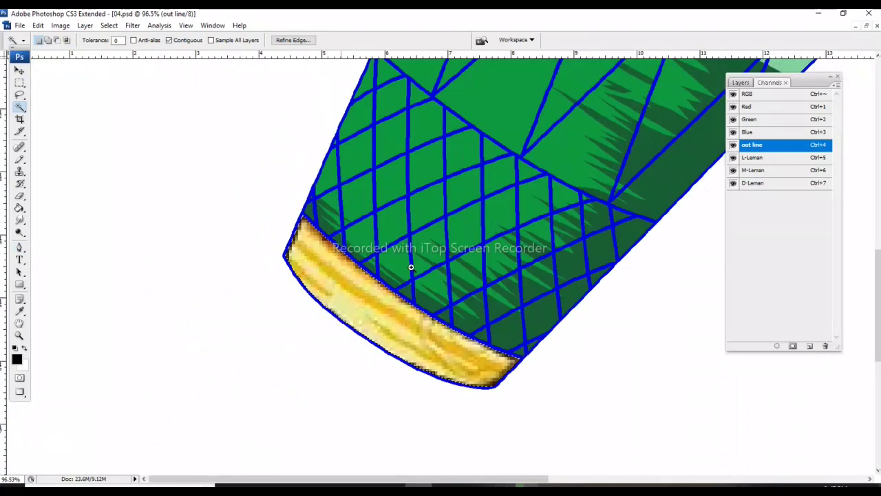
scroll(221, 361, up, 2)
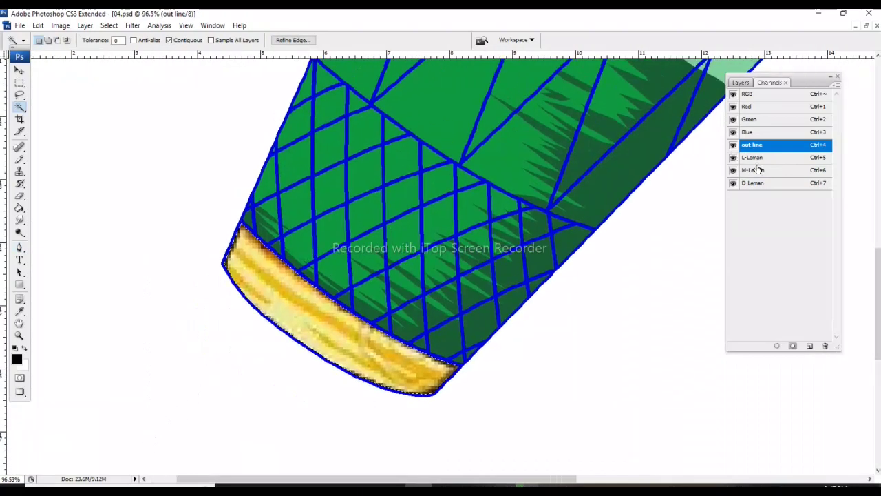
click(755, 170)
Pen-draw the spiky green stripe shapes along the drum's bottom band on M-Leman
key(p)
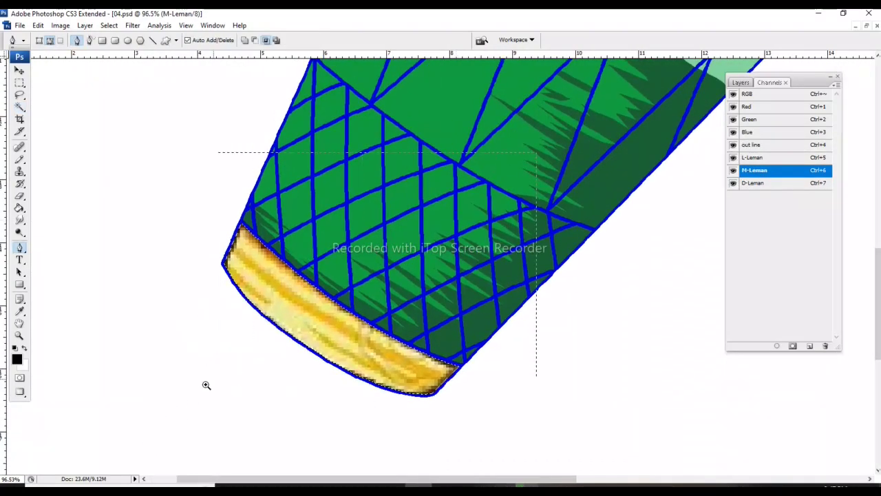
scroll(207, 344, up, 1)
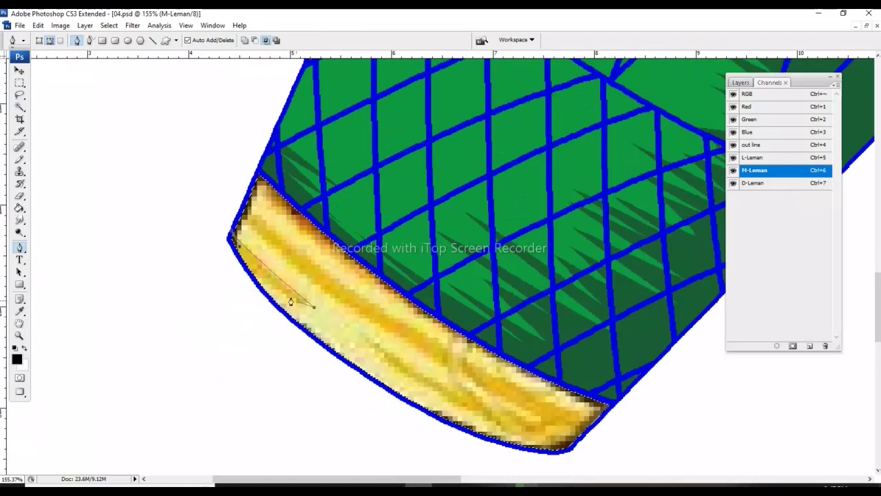
drag(310, 318, 314, 307)
click(258, 200)
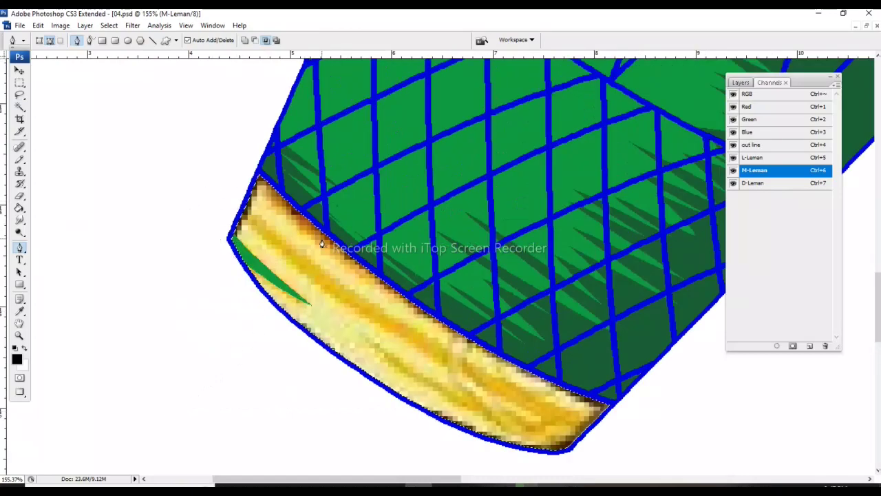
drag(416, 359, 393, 338)
click(563, 428)
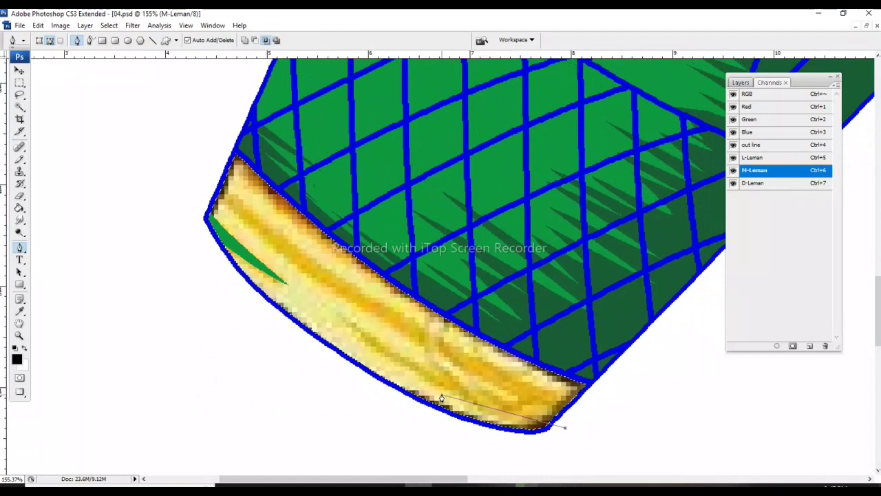
drag(328, 307, 413, 354)
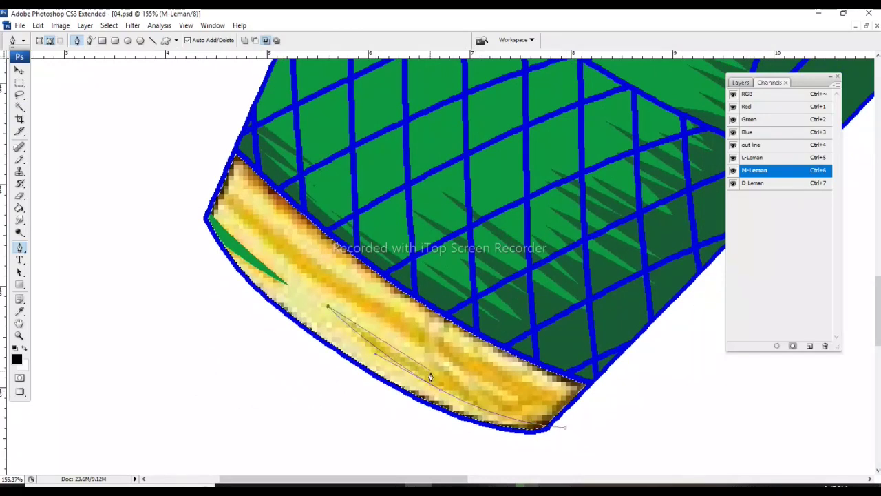
click(566, 425)
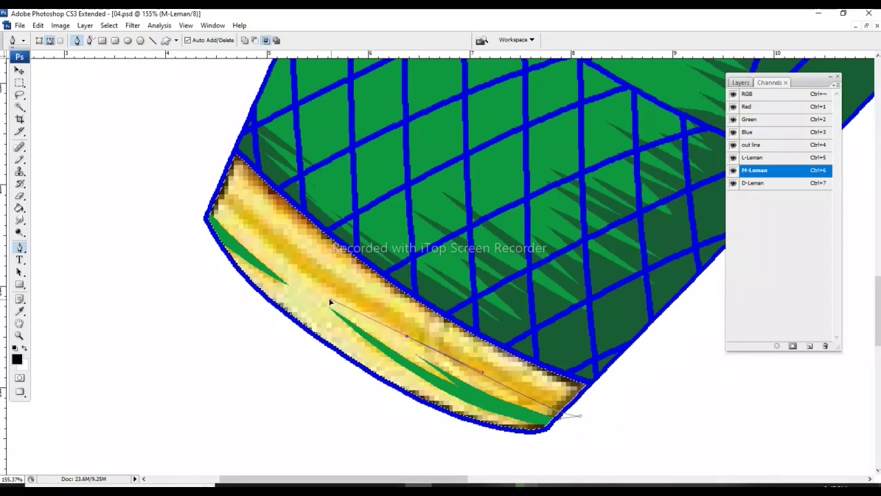
click(310, 285)
click(209, 174)
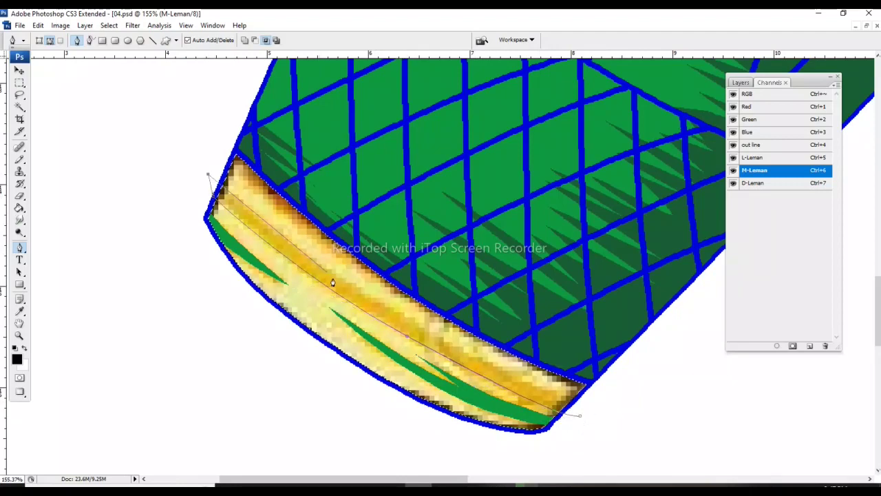
click(571, 417)
click(580, 399)
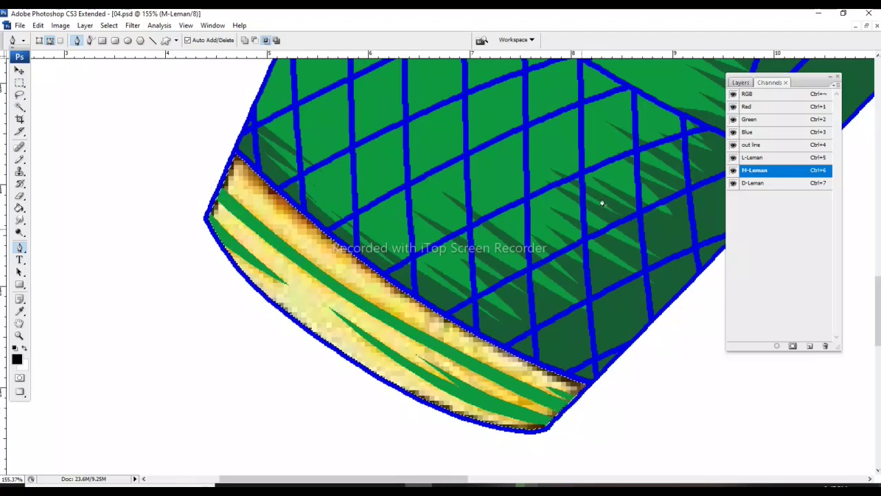
Fill the bottom-band selection light green on L-Leman and deselect
click(749, 157)
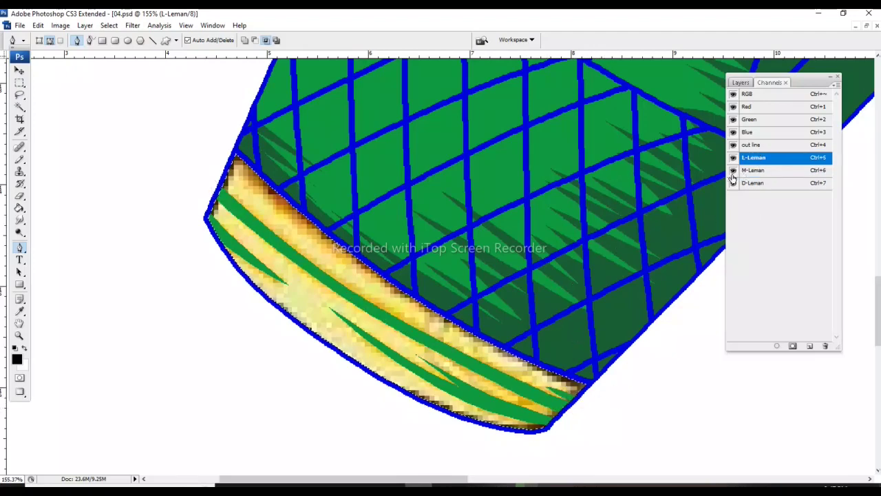
key(alt+BackSpace)
key(ctrl+d)
Zoom out to the whole drum and move the out line channel below D-Leman
key(m)
key(ctrl+minus)
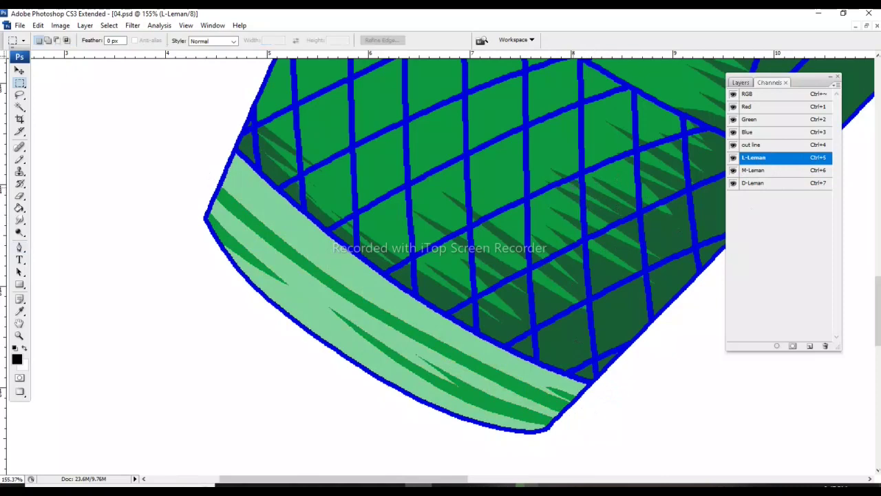
key(ctrl+minus)
drag(532, 182, 537, 275)
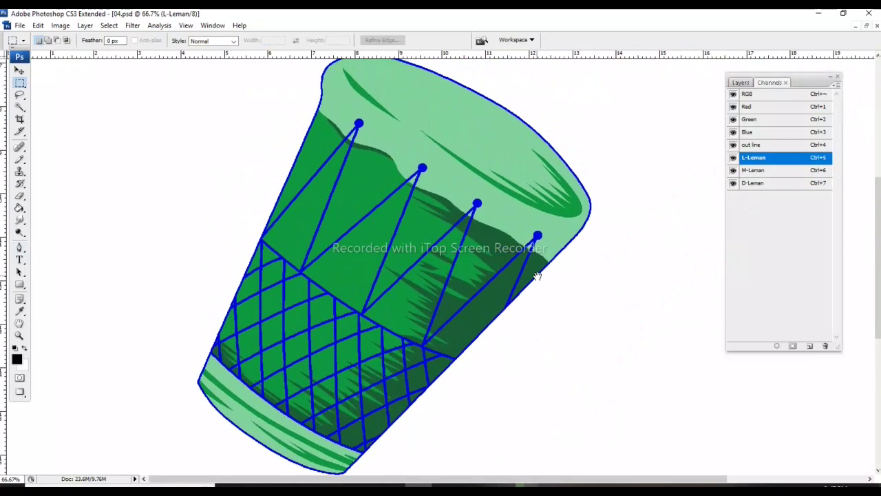
key(ctrl+minus)
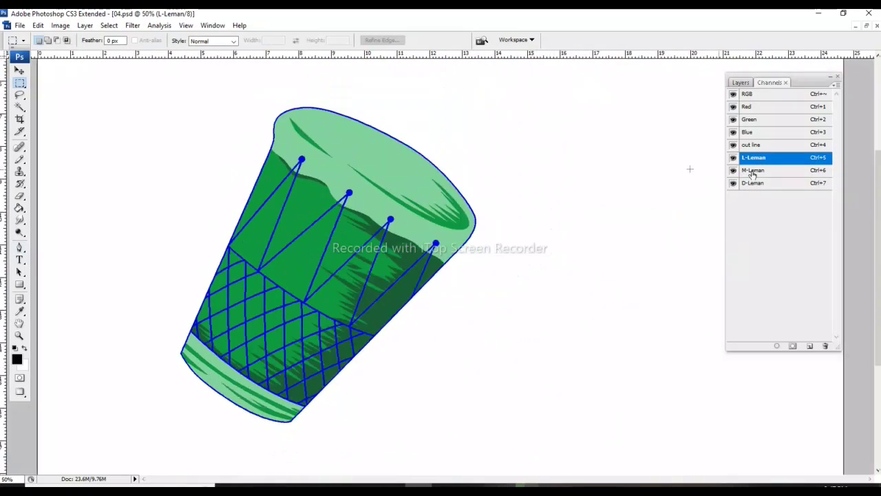
drag(776, 145, 782, 190)
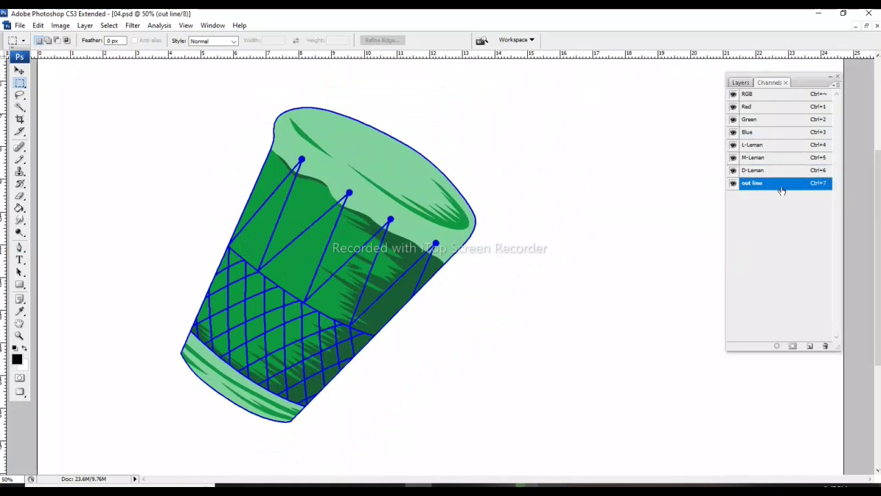
Change the 'out line' channel to a black spot-colour channel so the drum's outline shows black
double_click(744, 184)
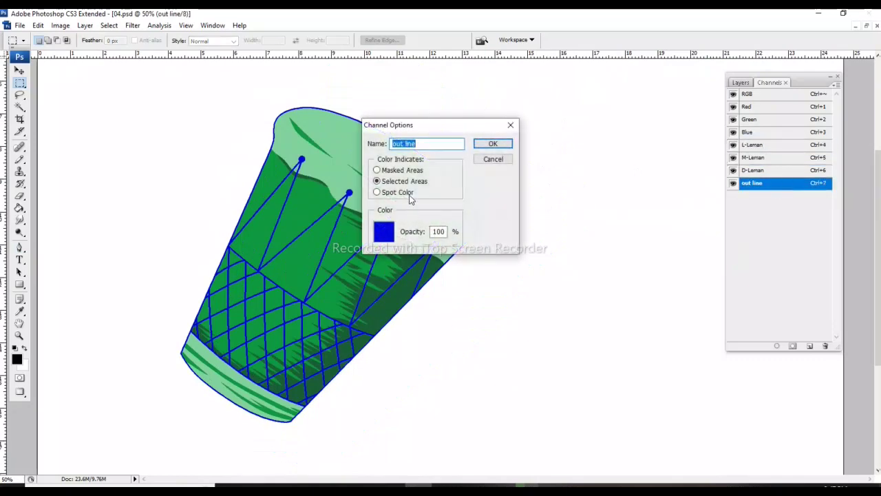
click(410, 195)
click(383, 232)
click(574, 196)
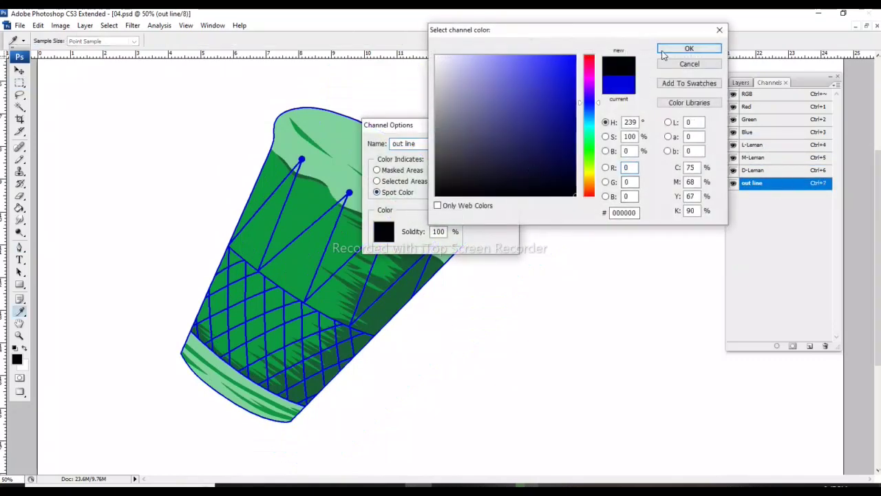
click(662, 51)
click(501, 143)
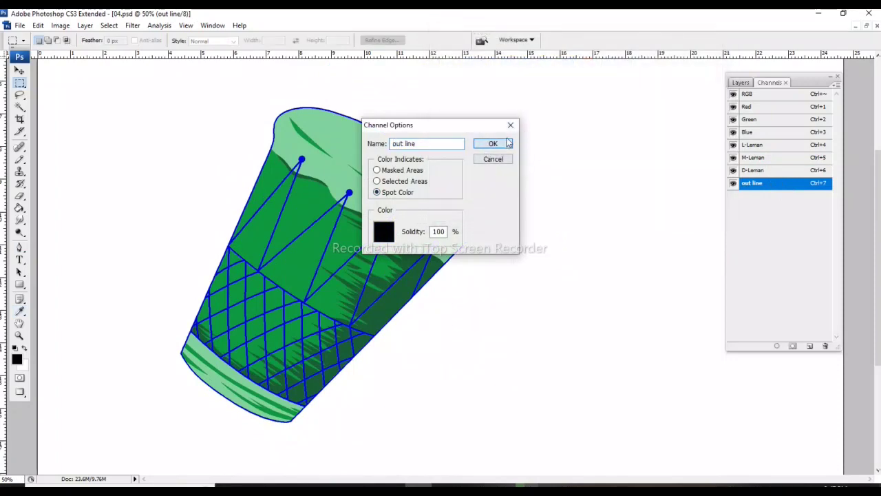
click(502, 147)
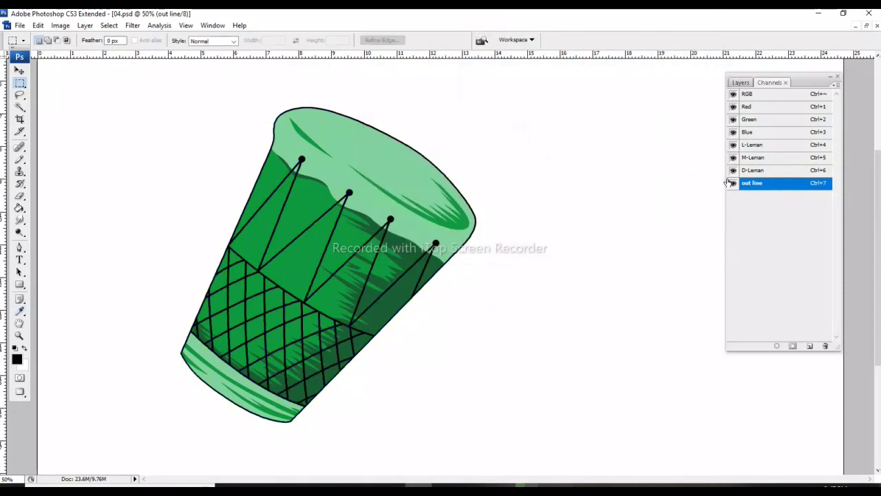
Set the D-Leman spot ink to a deep orange (c05f00)
double_click(762, 172)
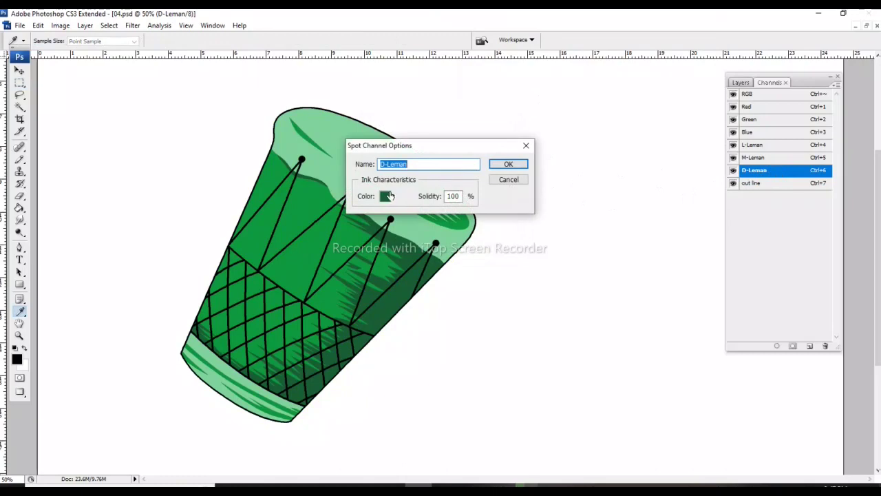
click(385, 196)
click(593, 184)
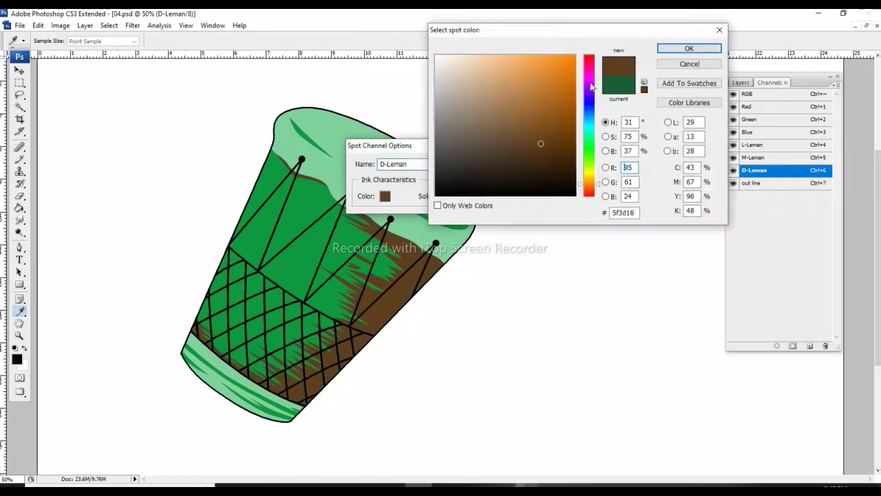
drag(559, 101, 576, 102)
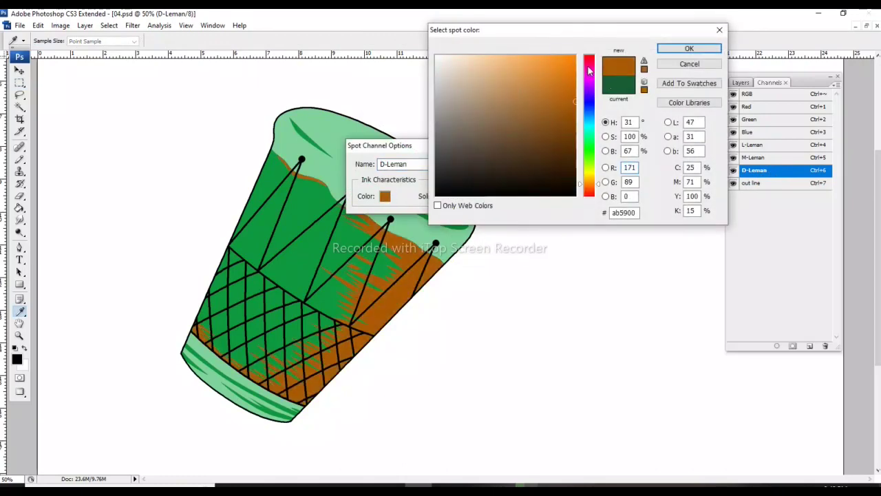
drag(589, 69, 590, 54)
drag(568, 83, 571, 86)
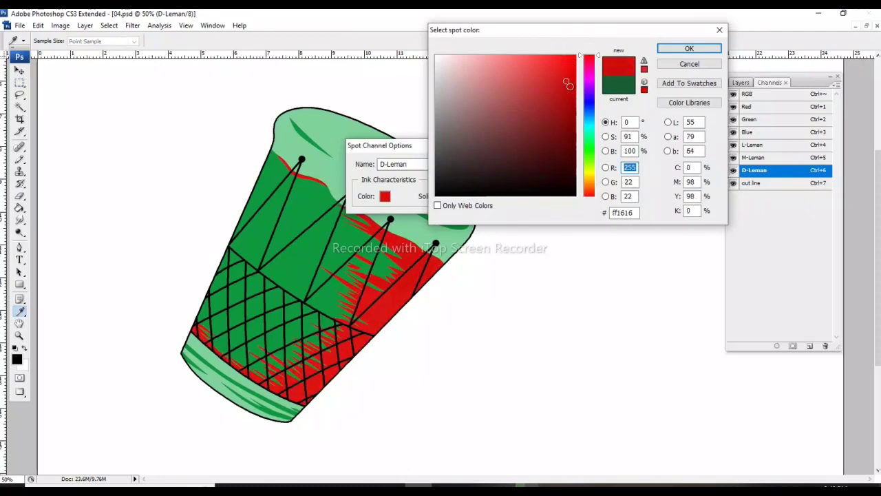
click(591, 187)
click(593, 188)
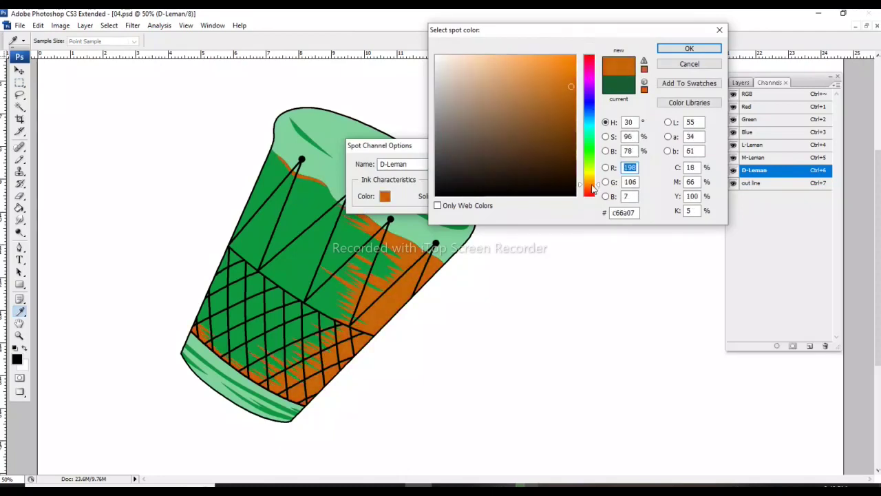
click(575, 90)
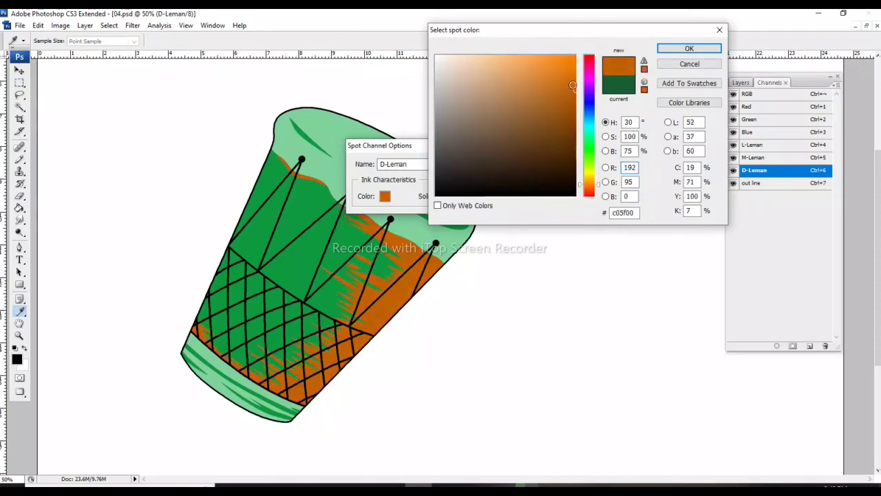
click(689, 49)
click(508, 161)
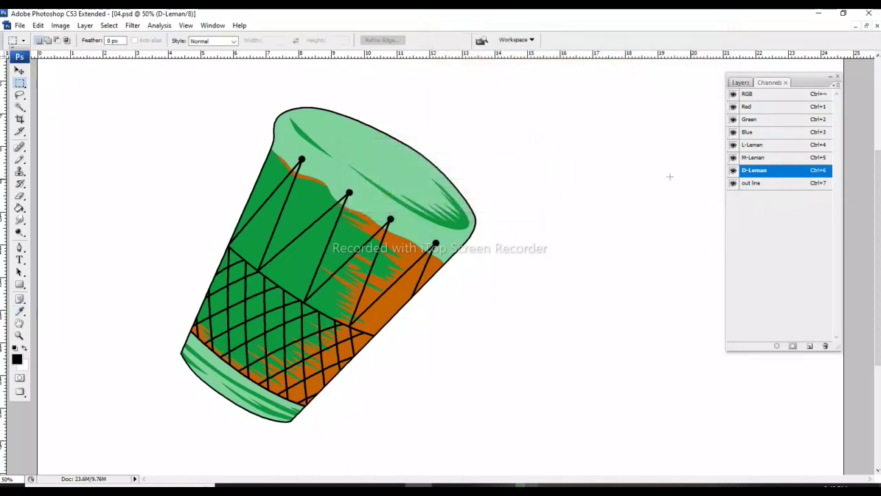
Set the M-Leman spot ink to a vivid yellow
double_click(771, 157)
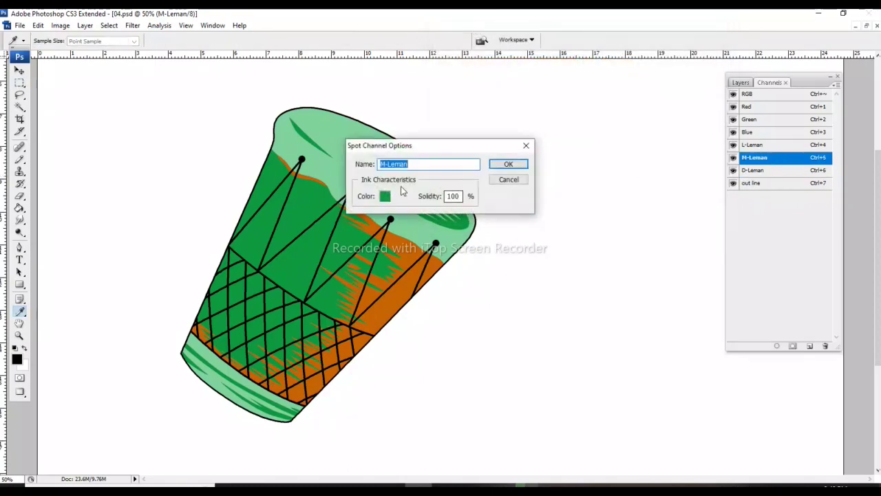
click(385, 196)
click(590, 179)
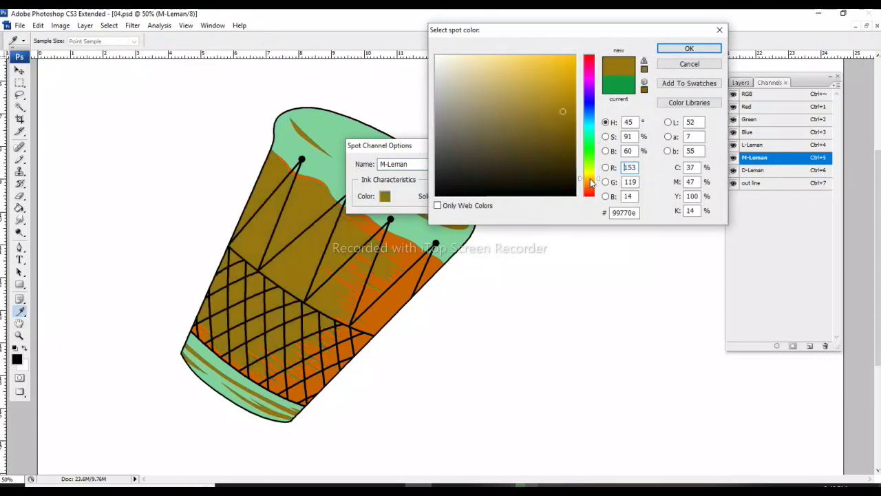
drag(561, 81, 550, 54)
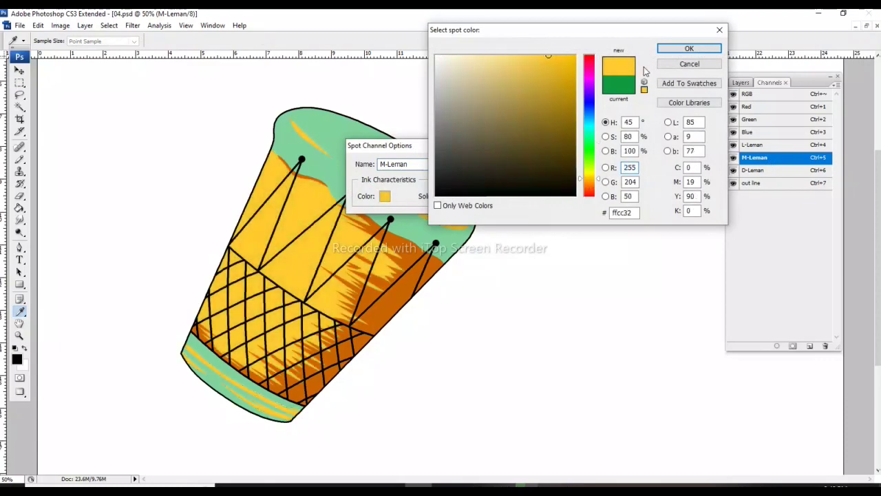
click(689, 48)
click(513, 165)
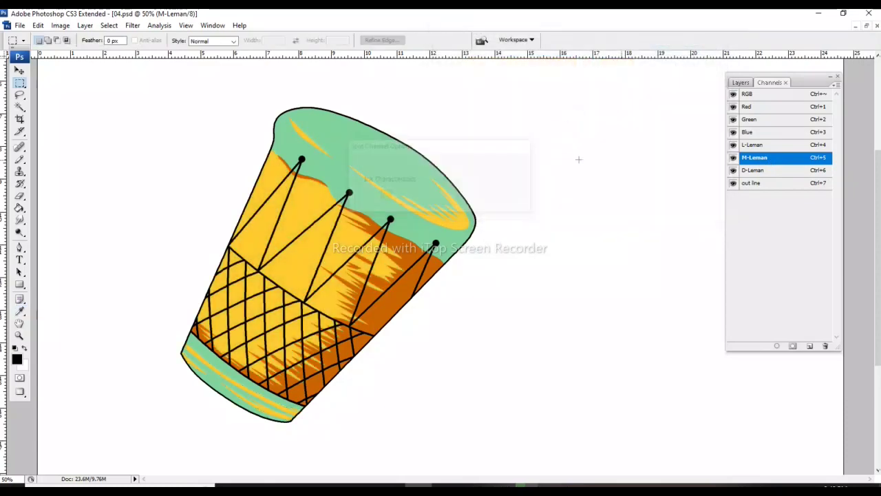
Set the L-Leman spot ink to a cream shade
double_click(770, 146)
click(385, 196)
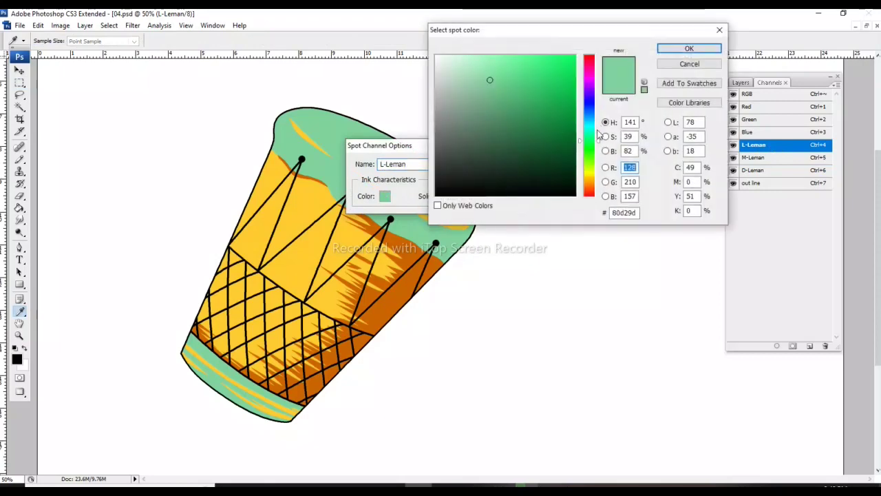
click(591, 181)
drag(480, 70, 471, 52)
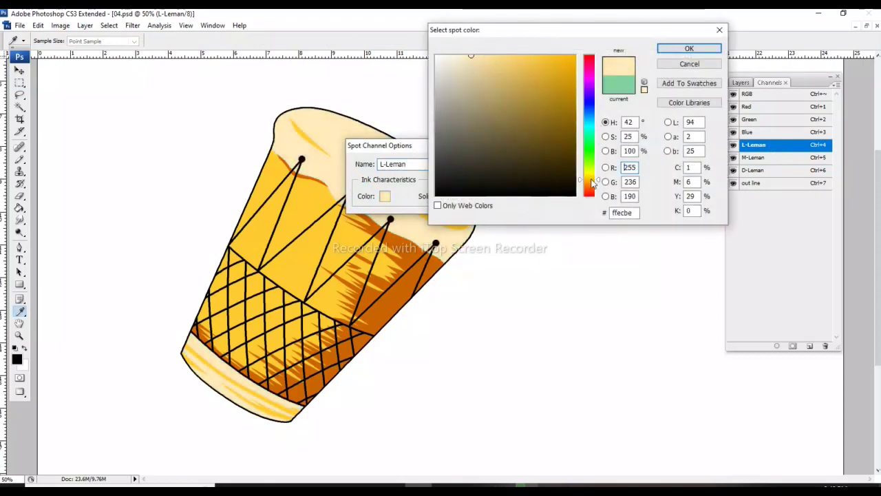
drag(592, 182, 602, 178)
drag(479, 70, 471, 54)
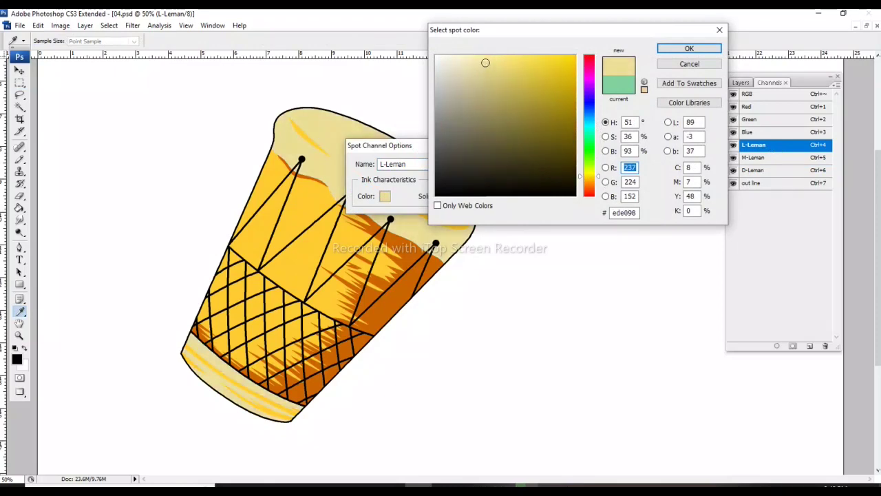
click(665, 53)
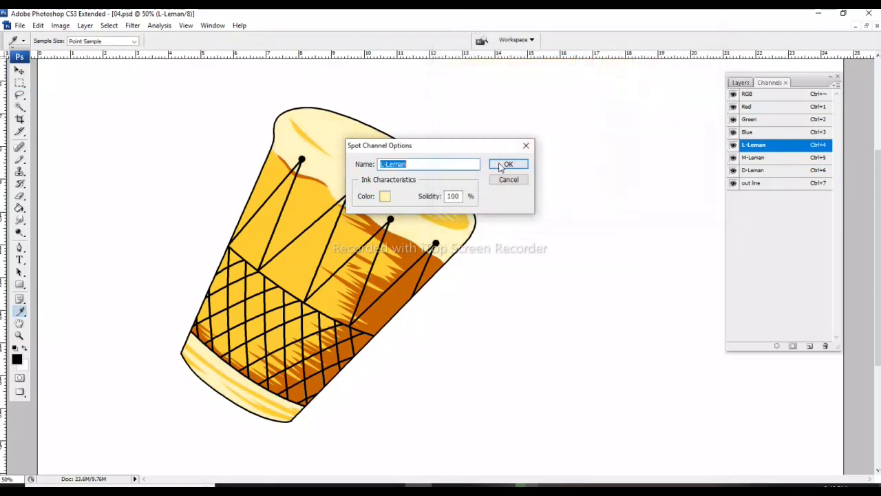
click(507, 165)
Lighten the M-Leman spot ink to a paler golden yellow
double_click(770, 162)
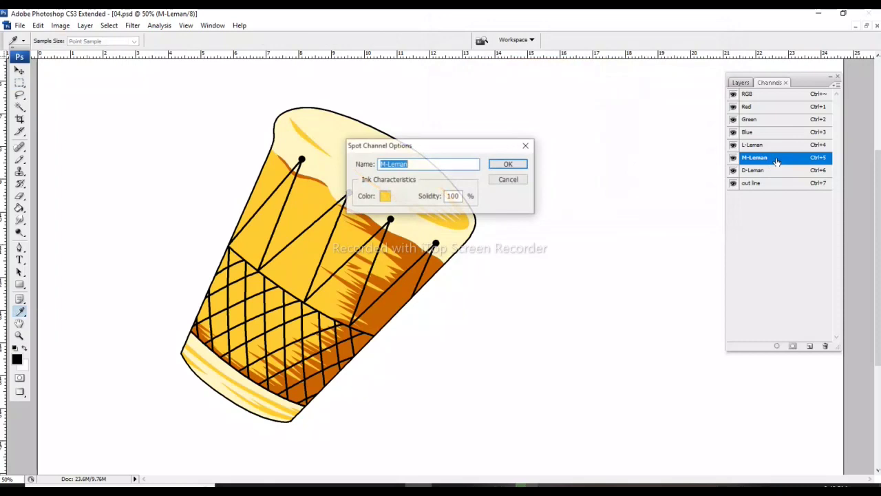
click(386, 198)
drag(525, 63, 519, 51)
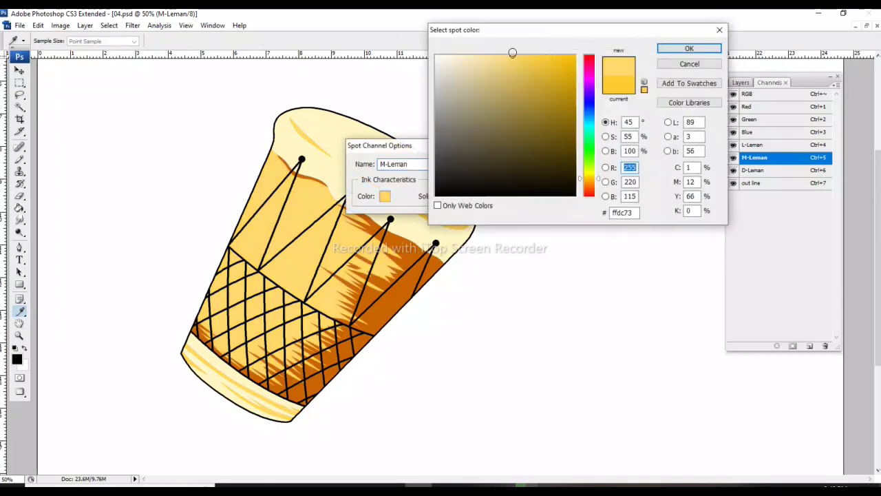
click(689, 49)
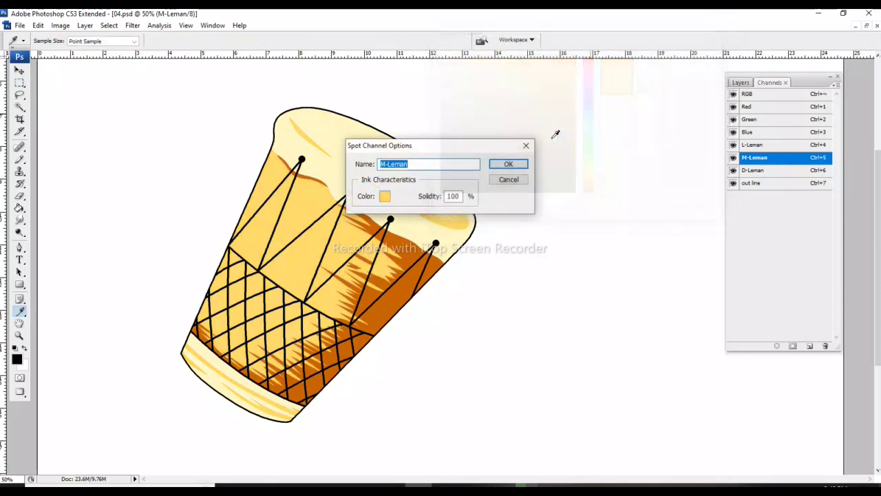
click(507, 165)
Lighten the D-Leman spot ink to a brighter orange (ffaa56)
double_click(776, 171)
click(385, 197)
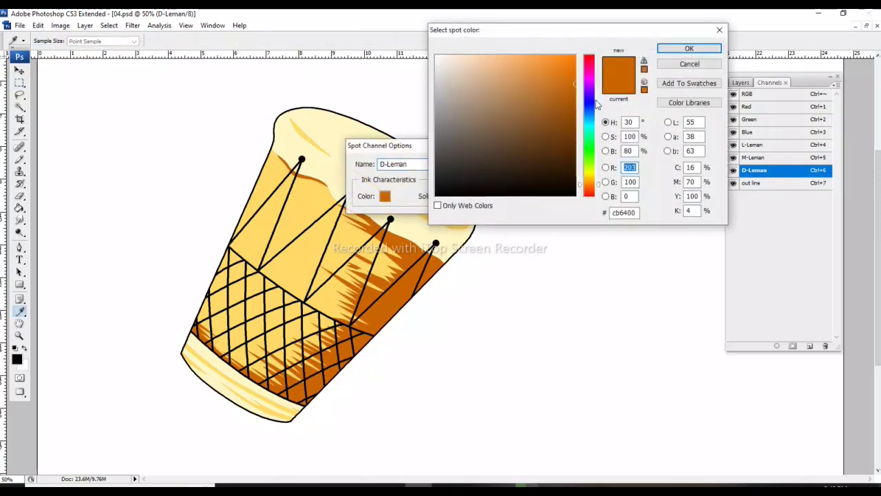
drag(567, 77, 552, 47)
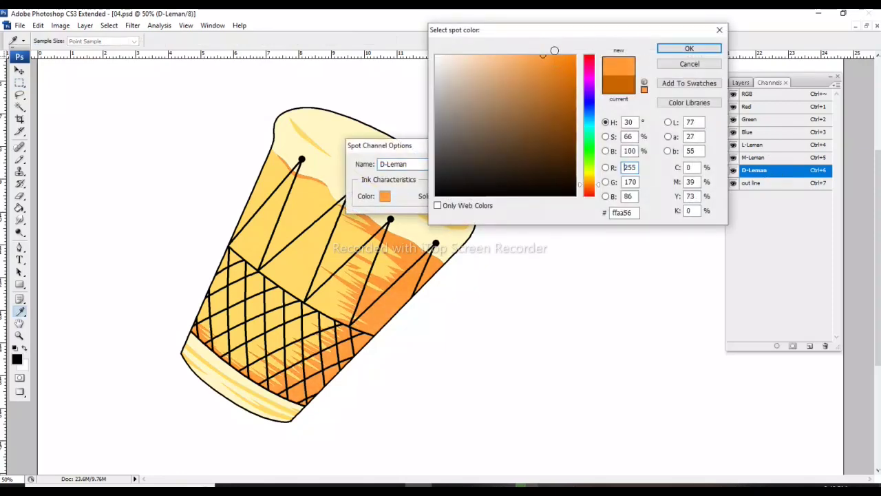
click(687, 50)
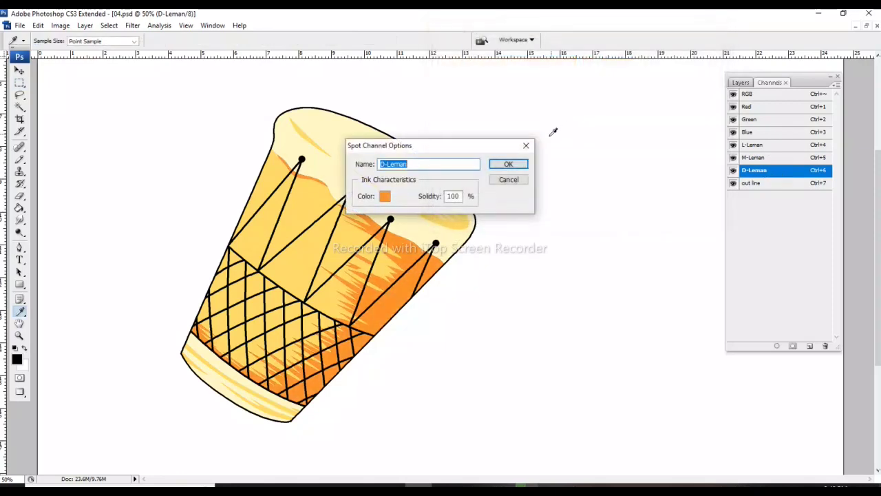
click(519, 165)
key(Tab)
key(Tab)
Fit the canvas on screen and select the L-Leman through out line channels together
key(alt+v)
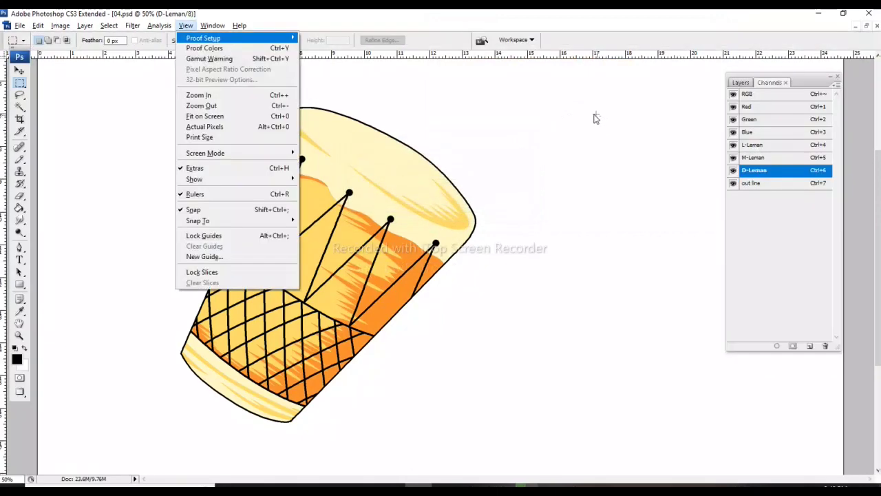
key(ctrl+0)
key(q)
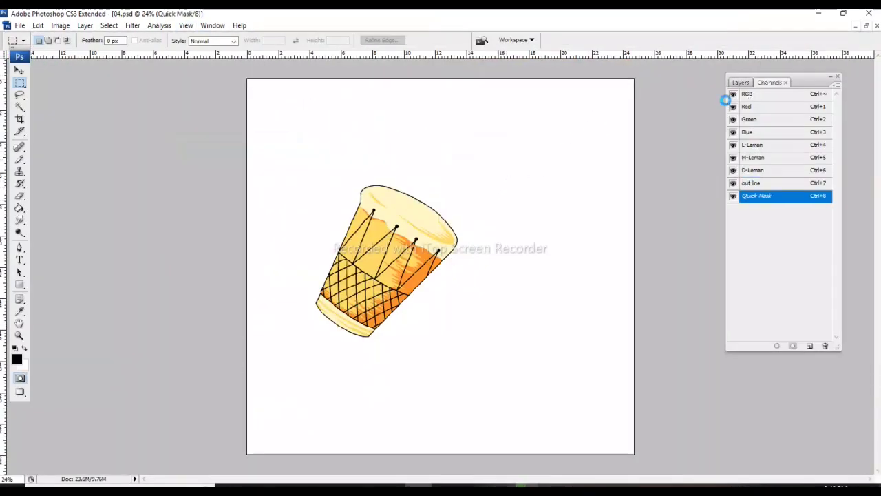
shift+click(754, 145)
key(q)
Marquee the drum, drag a copy to the right of the original, and deselect
drag(488, 137, 259, 405)
mouse_move(468, 282)
mouse_down()
mouse_move(568, 281)
mouse_move(637, 232)
mouse_up()
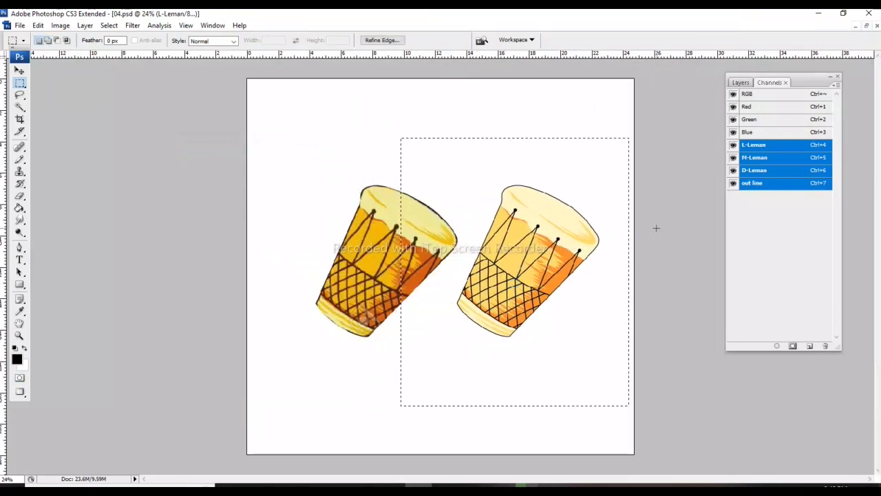
key(ctrl+d)
key(ctrl+0)
click(591, 247)
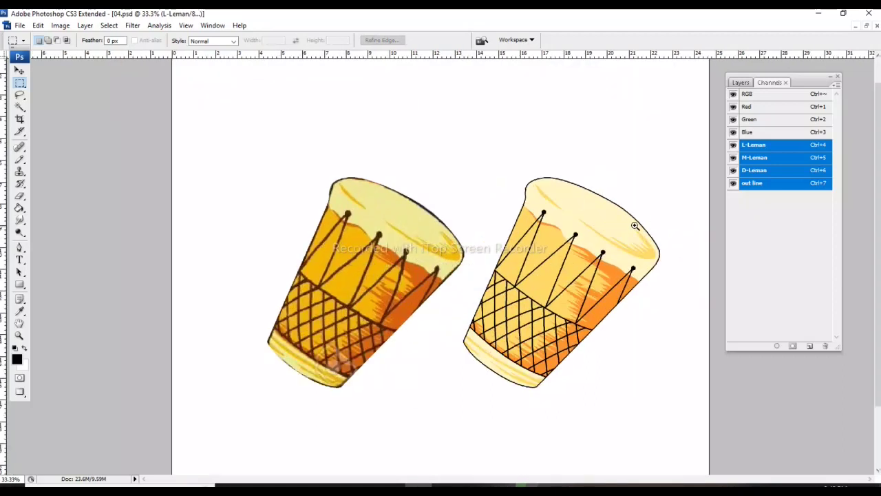
Check the L-Leman channel's ink and keep it cream (f5ebb1)
click(773, 146)
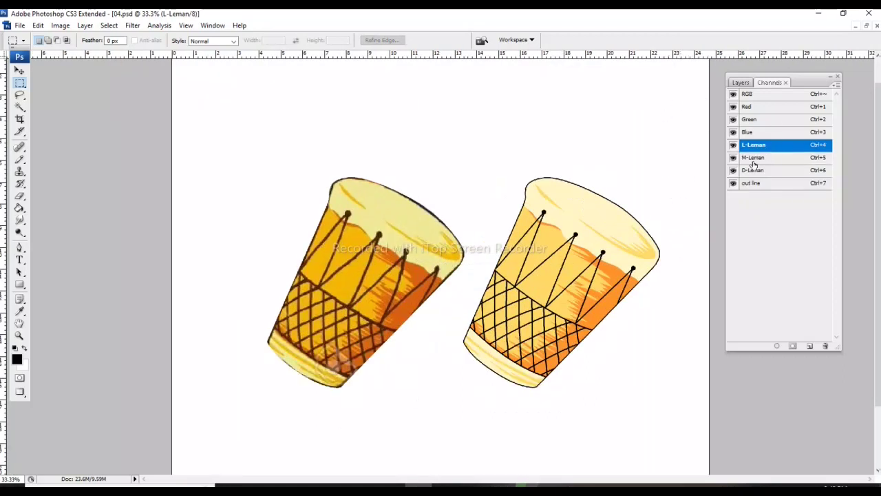
double_click(793, 145)
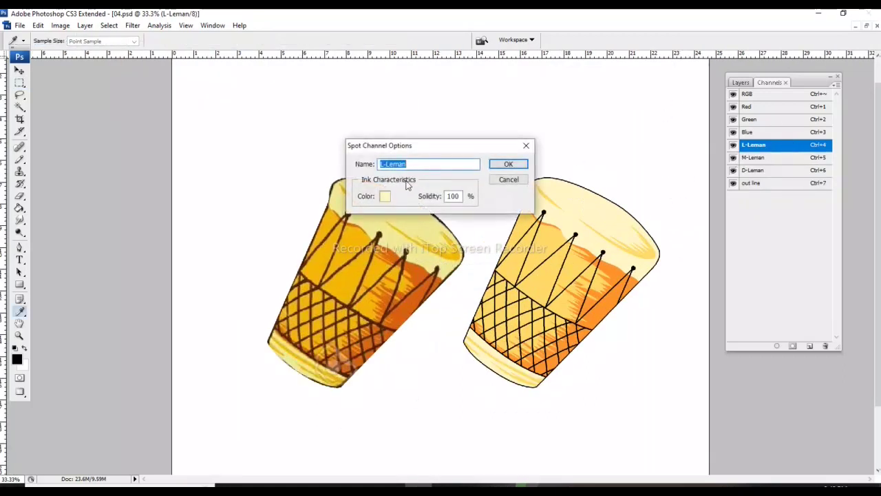
click(384, 195)
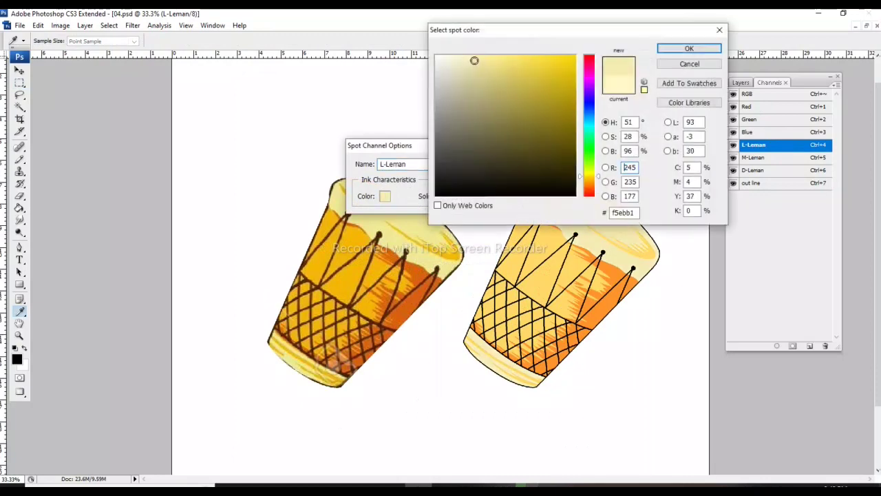
click(688, 48)
click(509, 163)
key(m)
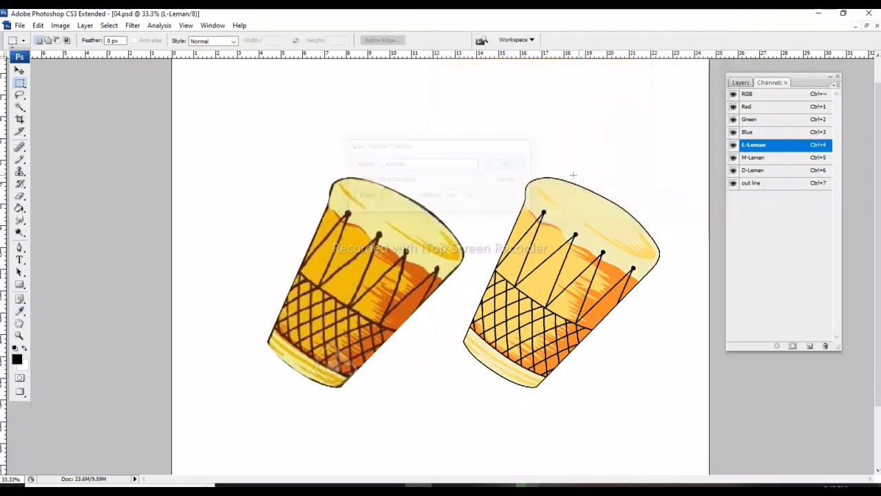
key(ctrl+plus)
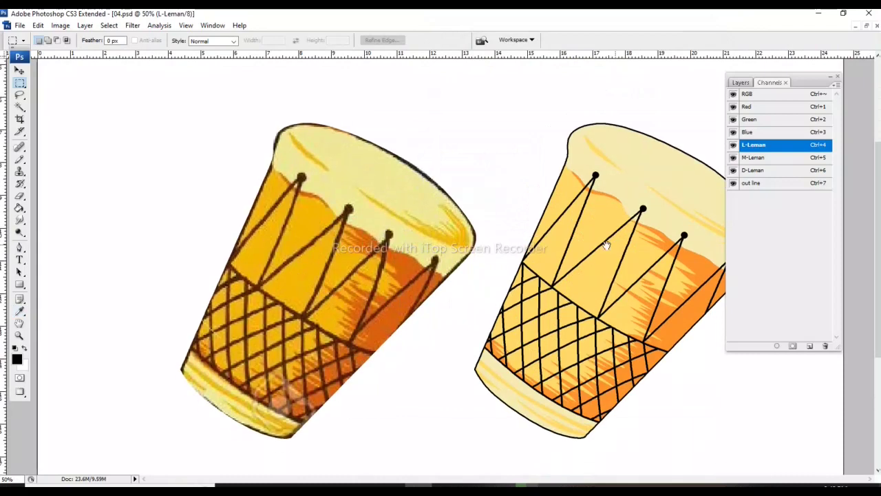
drag(805, 84, 861, 76)
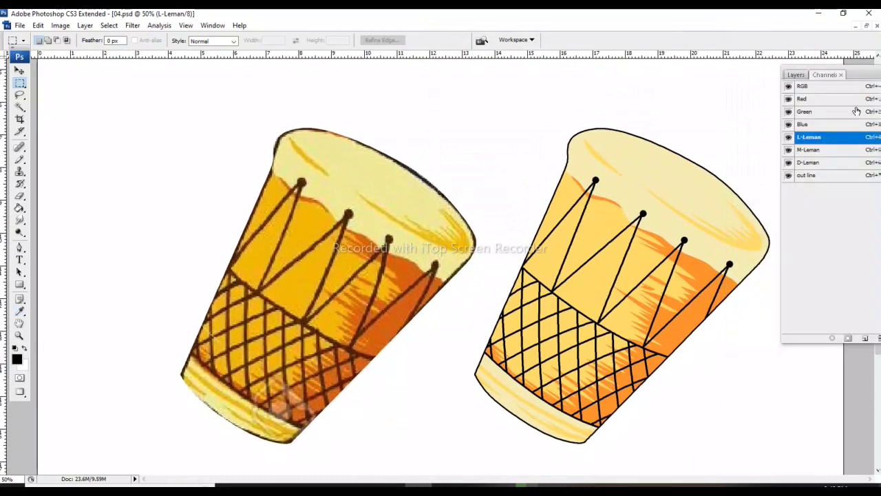
click(790, 181)
click(788, 180)
double_click(788, 180)
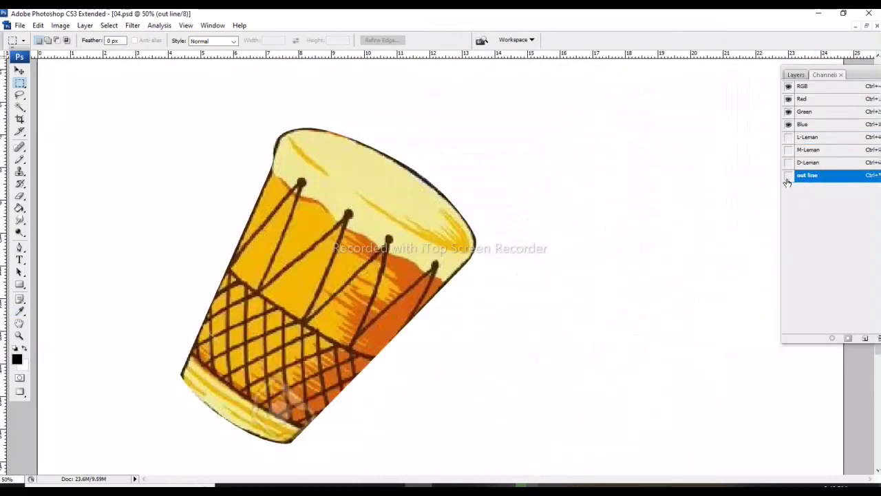
click(788, 176)
click(788, 177)
click(788, 163)
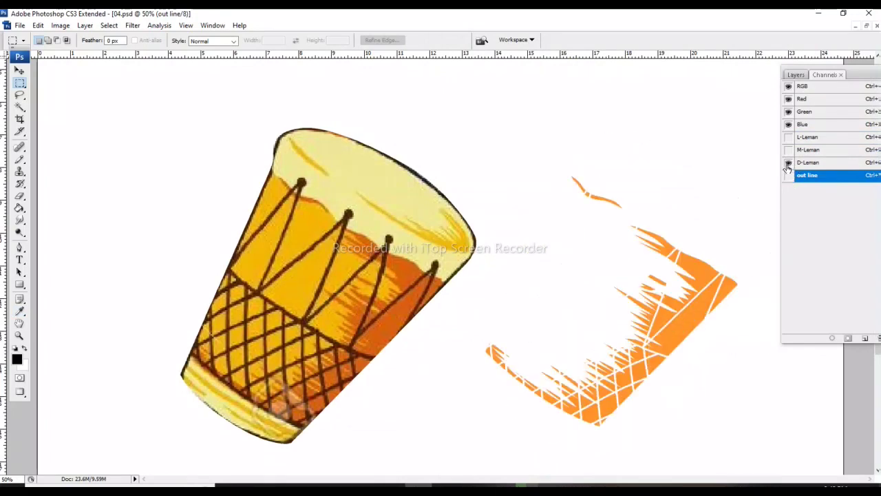
click(788, 163)
click(788, 163)
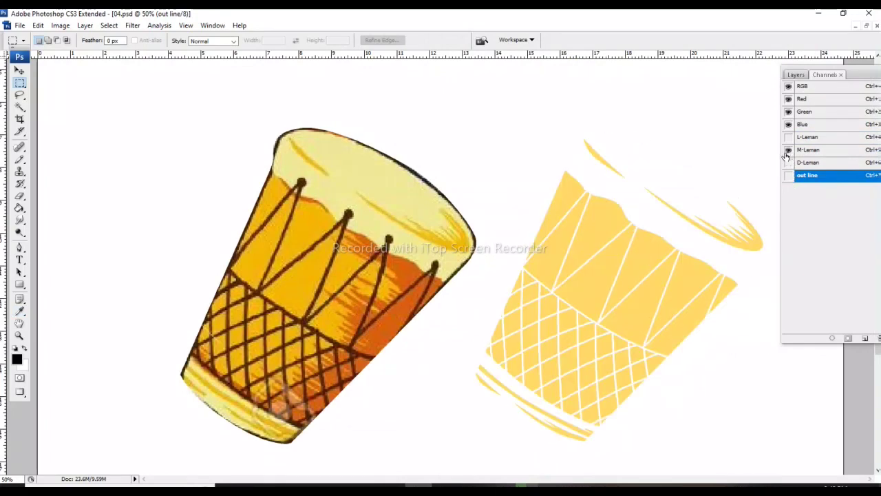
click(788, 150)
click(788, 151)
click(788, 151)
click(788, 151)
click(788, 138)
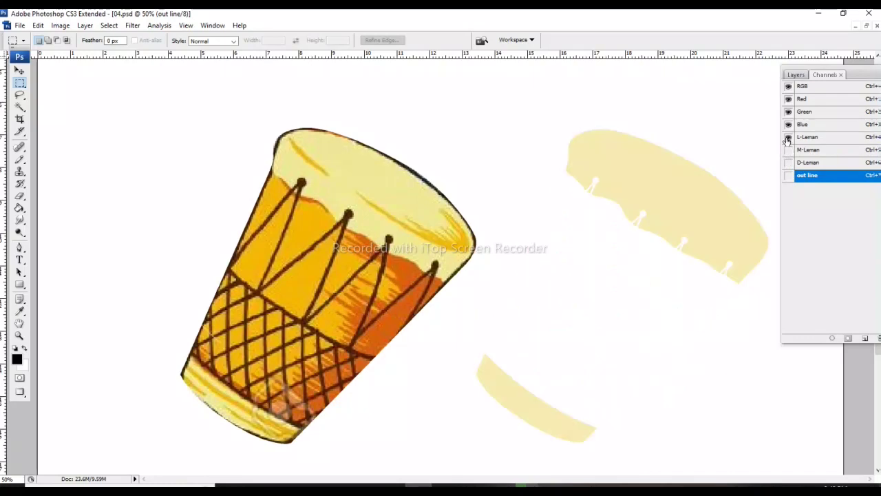
click(788, 138)
click(788, 138)
drag(788, 151, 788, 176)
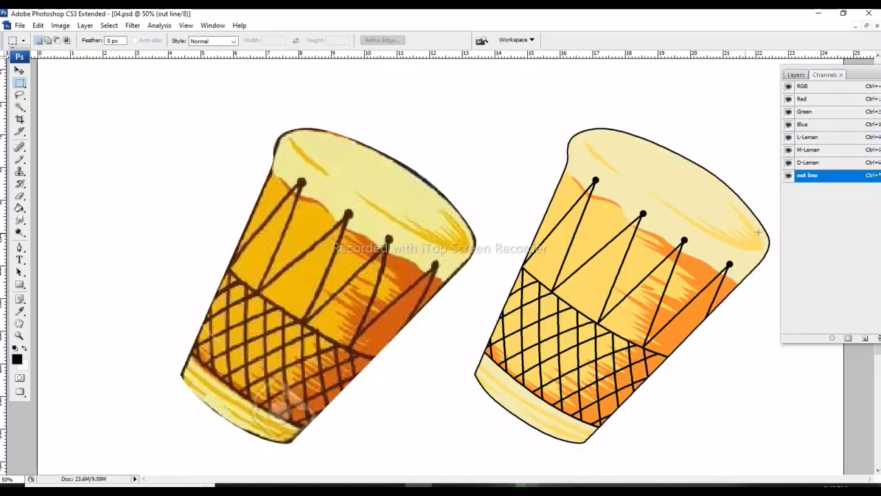
click(185, 26)
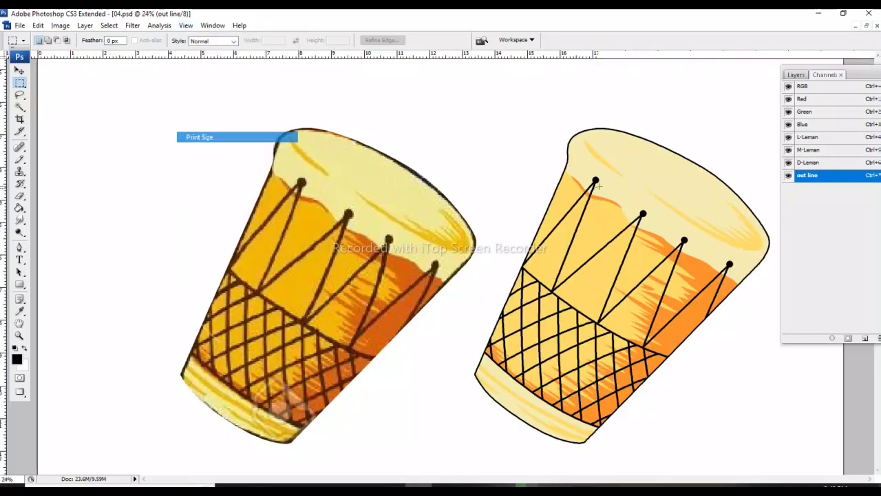
click(234, 133)
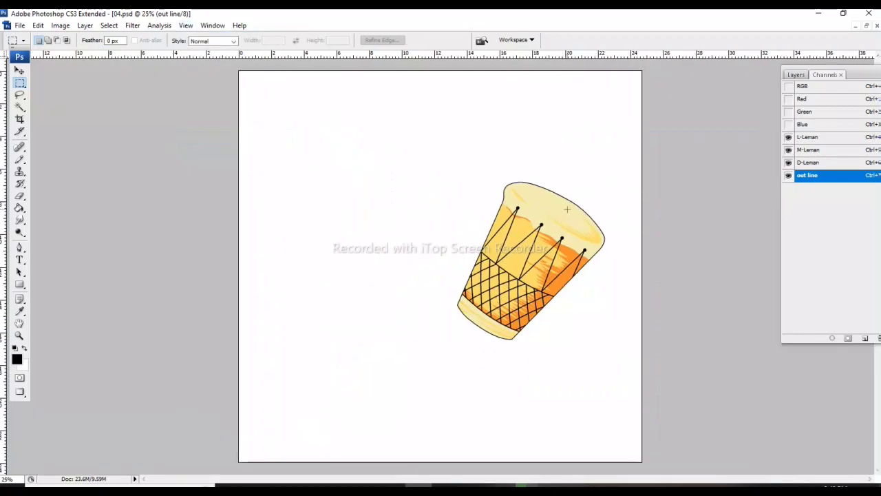
key(ctrl+grave)
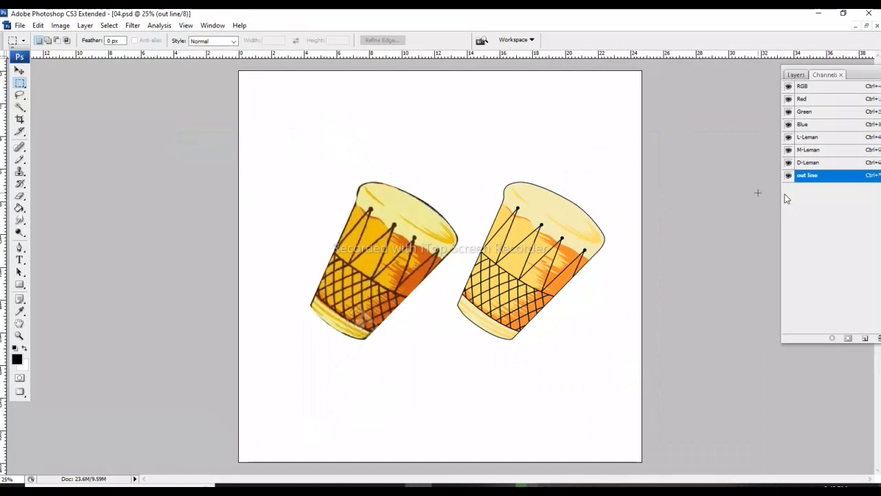